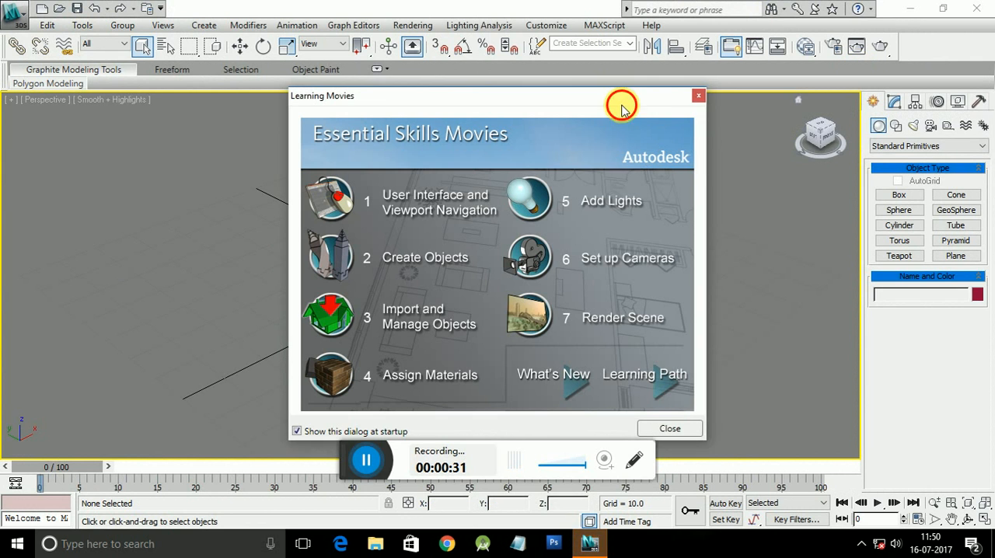
# Step: Dismiss the Learning Movies dialog and switch to the four-viewport layout
pyautogui.click(698, 99)
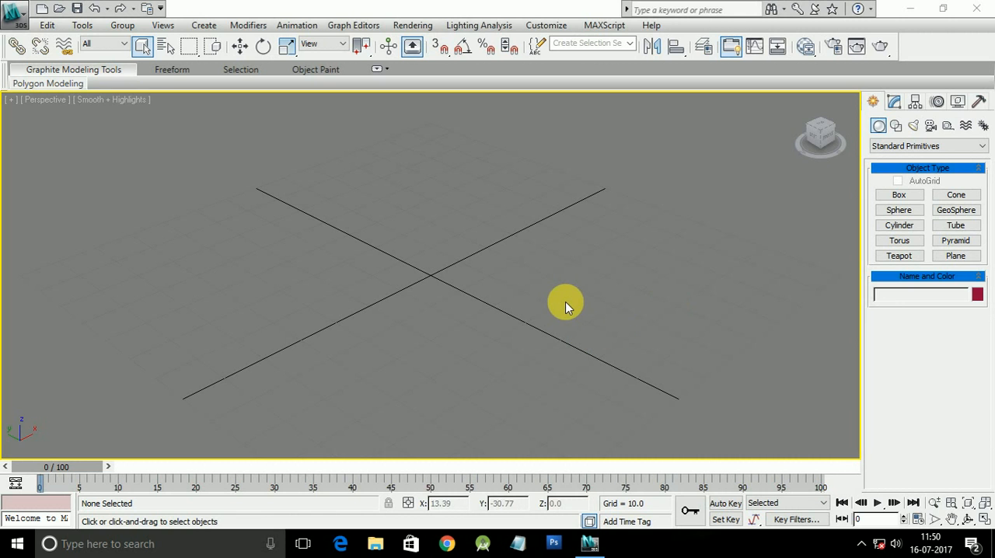
pyautogui.click(984, 518)
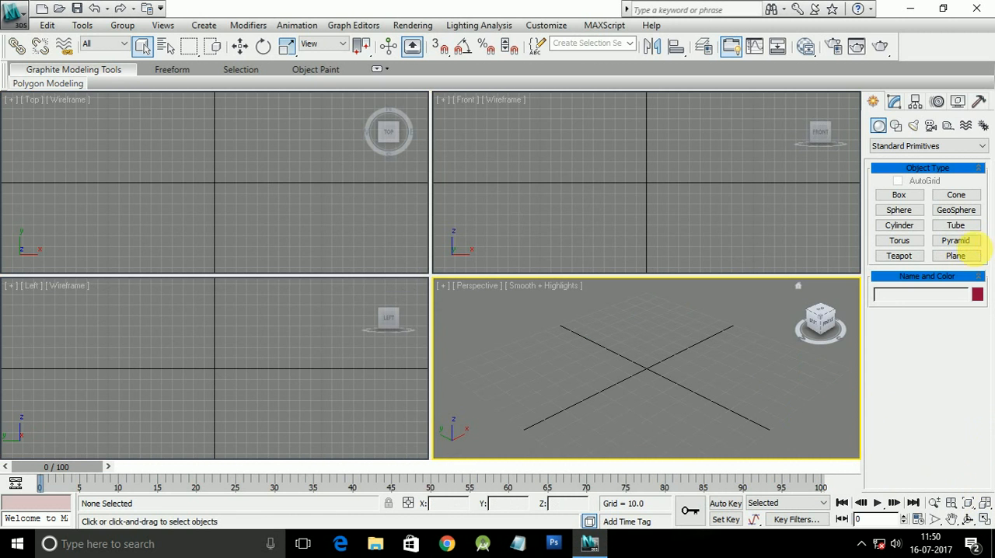
# Step: Create a rectangular box in the Top view, straddling the X axis on the negative-X side of the origin
pyautogui.click(898, 199)
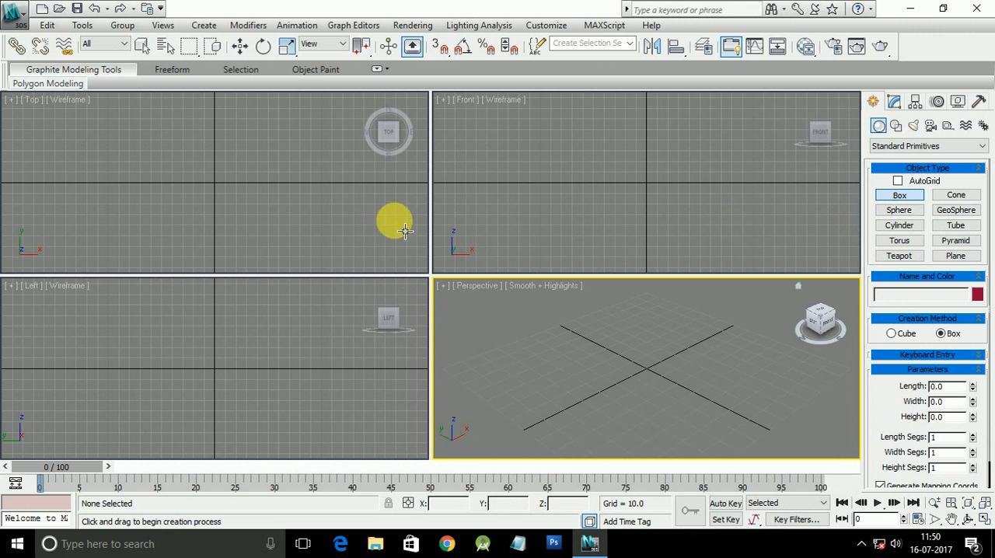
pyautogui.click(261, 222)
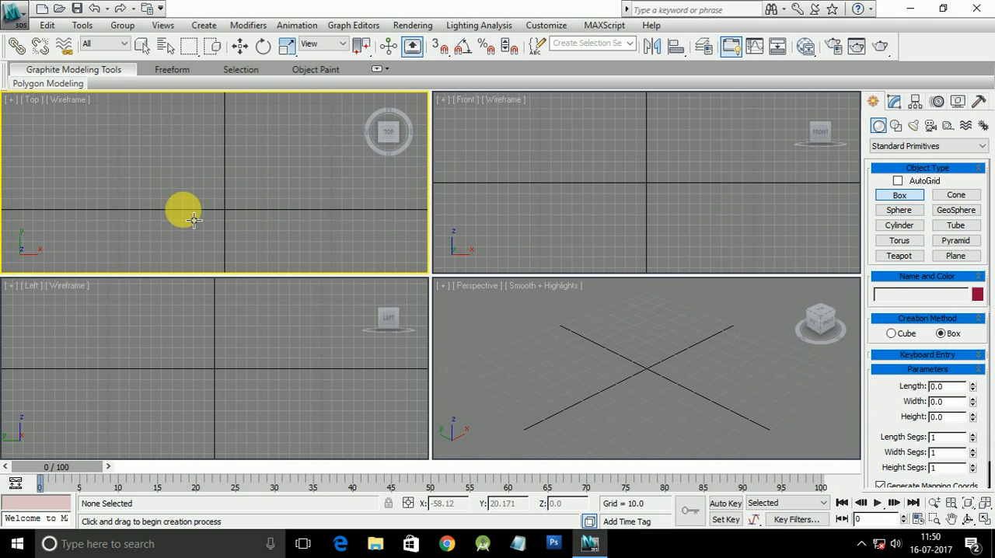
pyautogui.moveTo(163, 189); pyautogui.dragTo(223, 217)
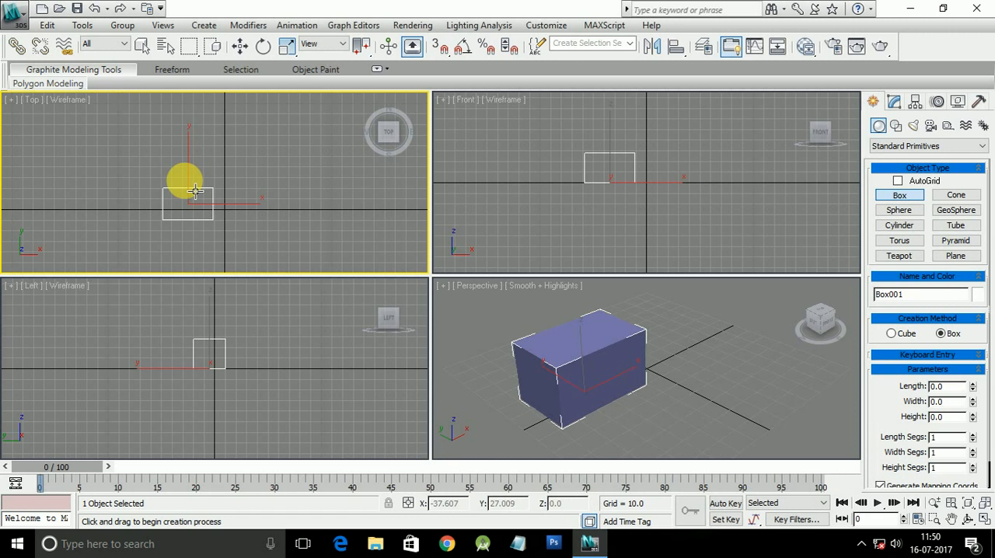
# Step: Set the Top, Front and Left views to Smooth + Highlights shading and dismiss the security notification
pyautogui.press('F3')
pyautogui.click(579, 175)
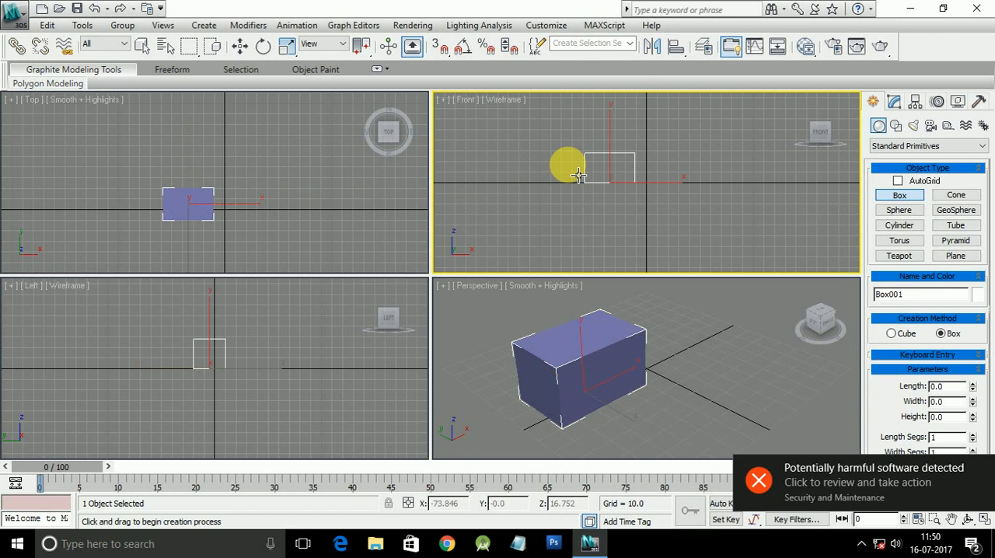
pyautogui.press('F3')
pyautogui.click(337, 344)
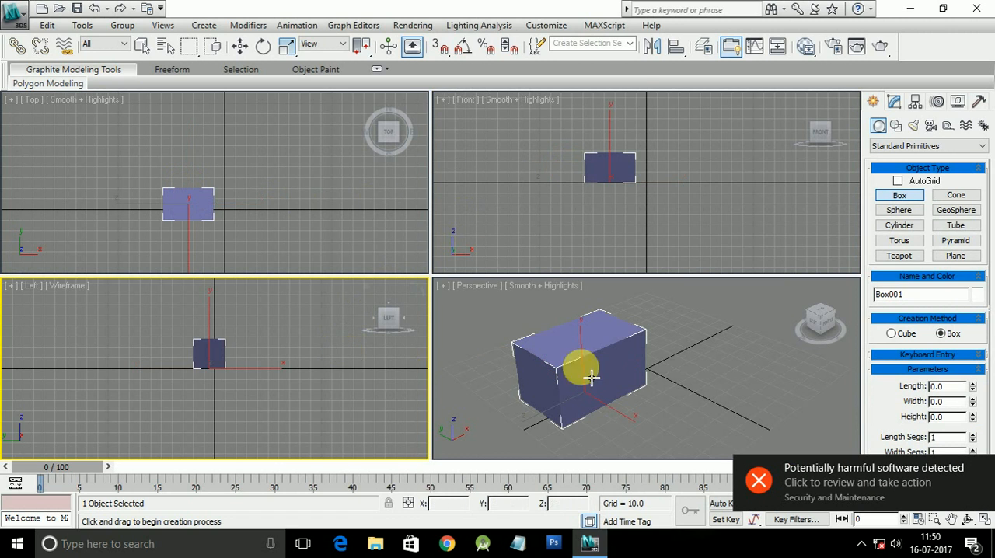
pyautogui.click(982, 470)
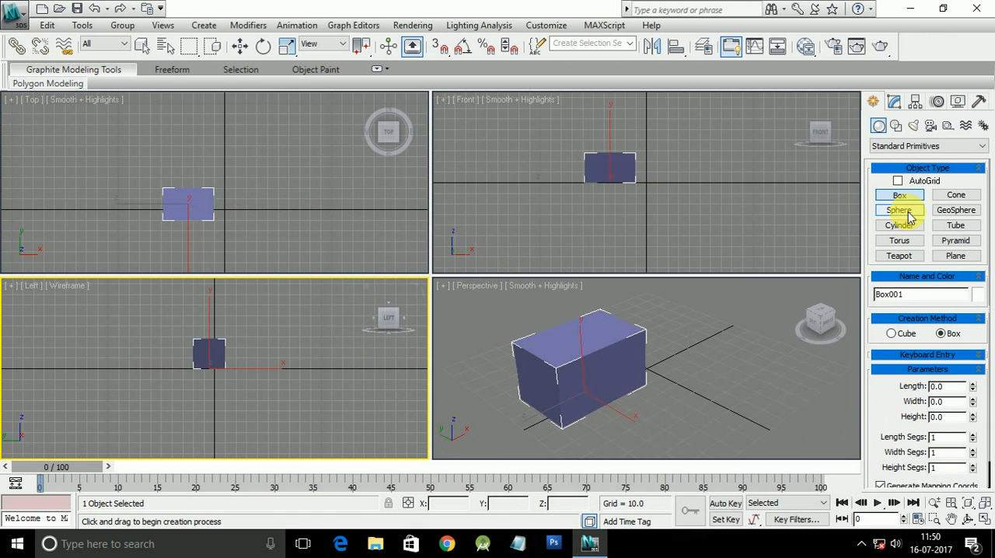
# Step: Create a second, flatter box on the positive-X side in the Top view, about 45.1 long, 48.5 wide and 13.7 high
pyautogui.moveTo(274, 175); pyautogui.dragTo(328, 224)
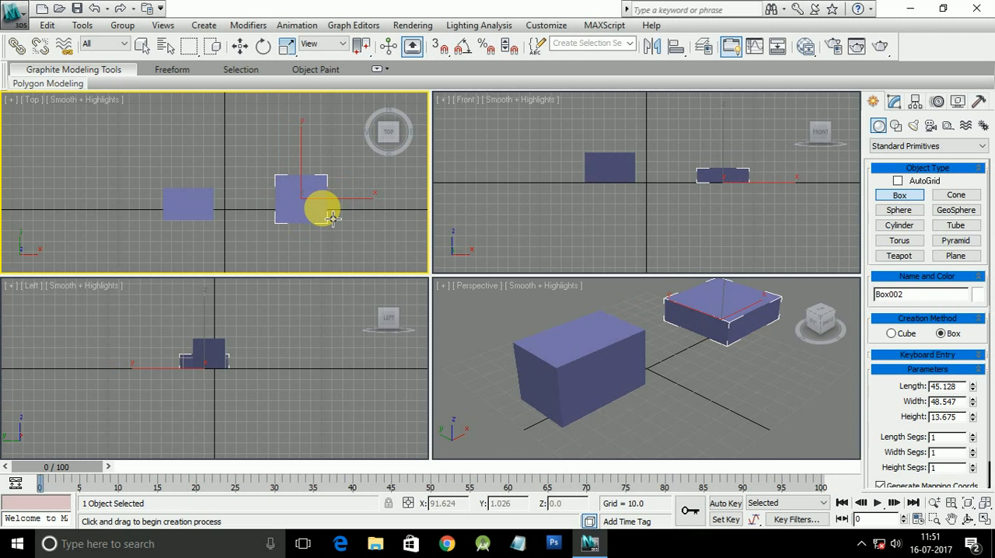
pyautogui.click(333, 219)
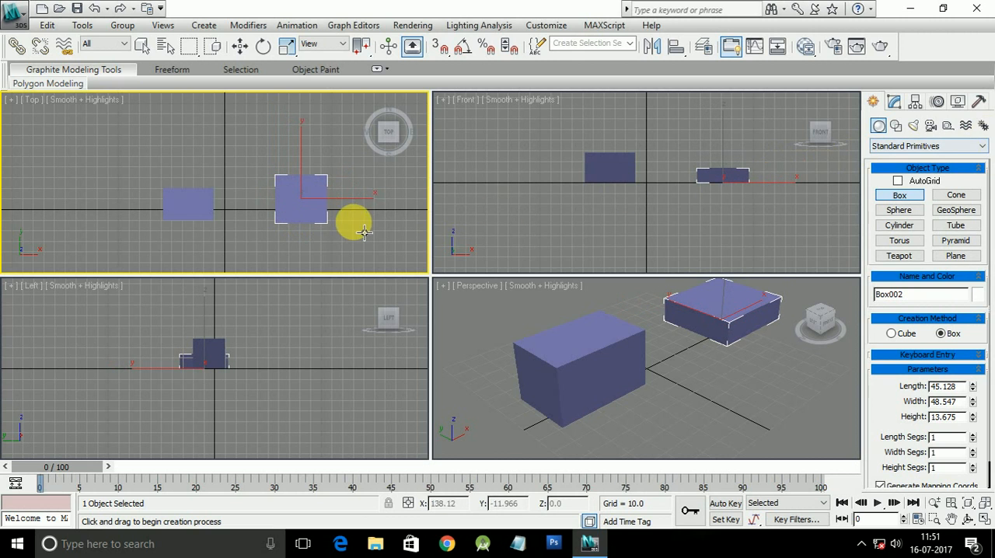
pyautogui.click(622, 335)
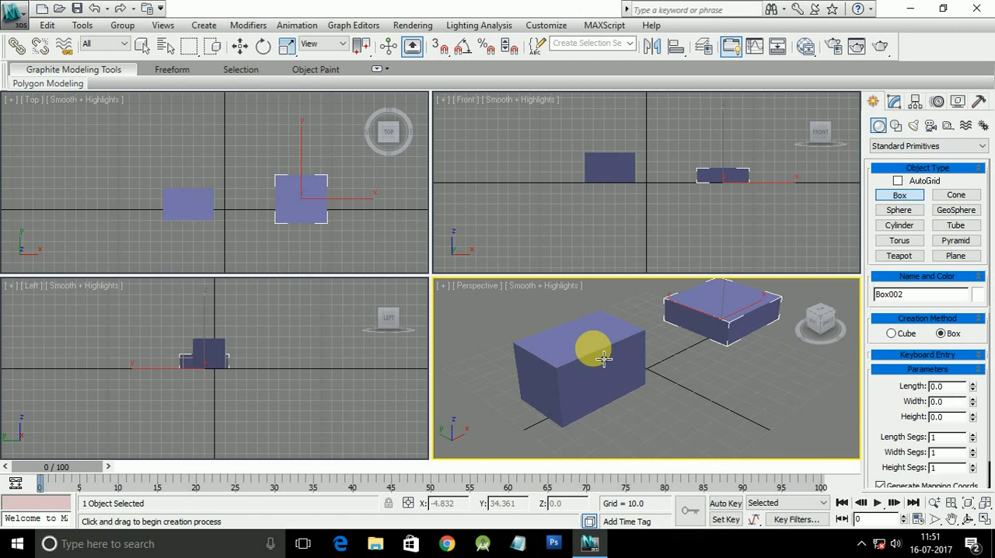
pyautogui.click(369, 219)
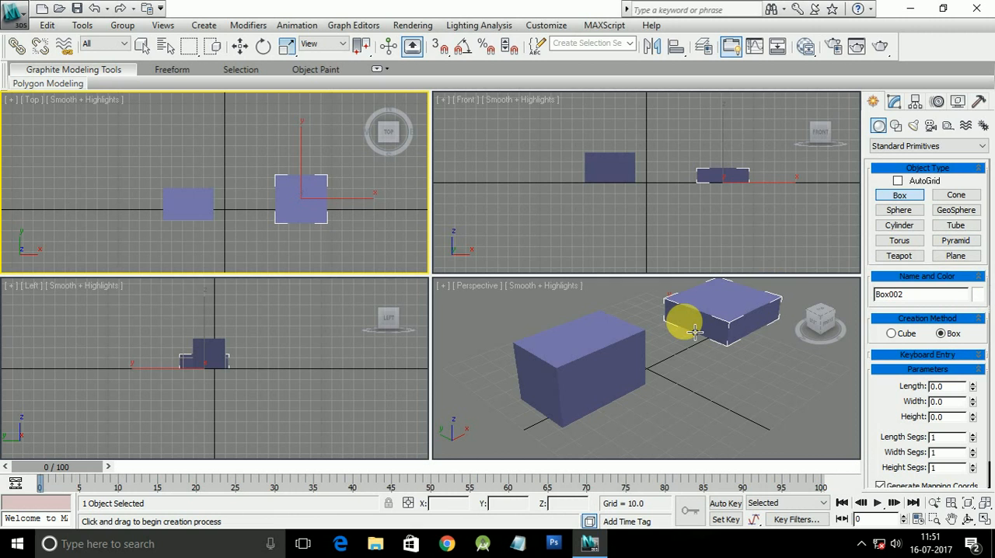
# Step: Change the second box's object color to yellow-green from the 3ds Max palette
pyautogui.click(972, 295)
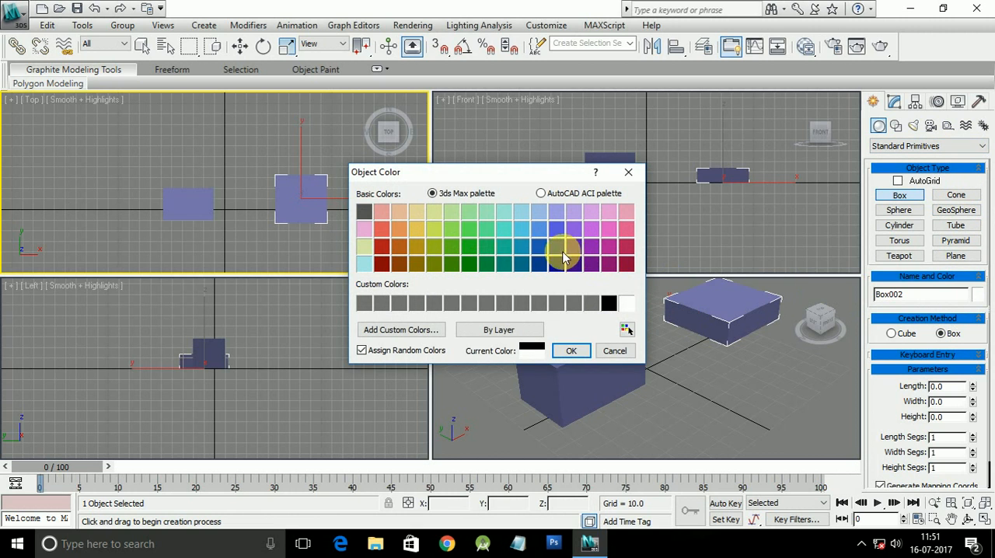
pyautogui.click(434, 232)
pyautogui.click(571, 350)
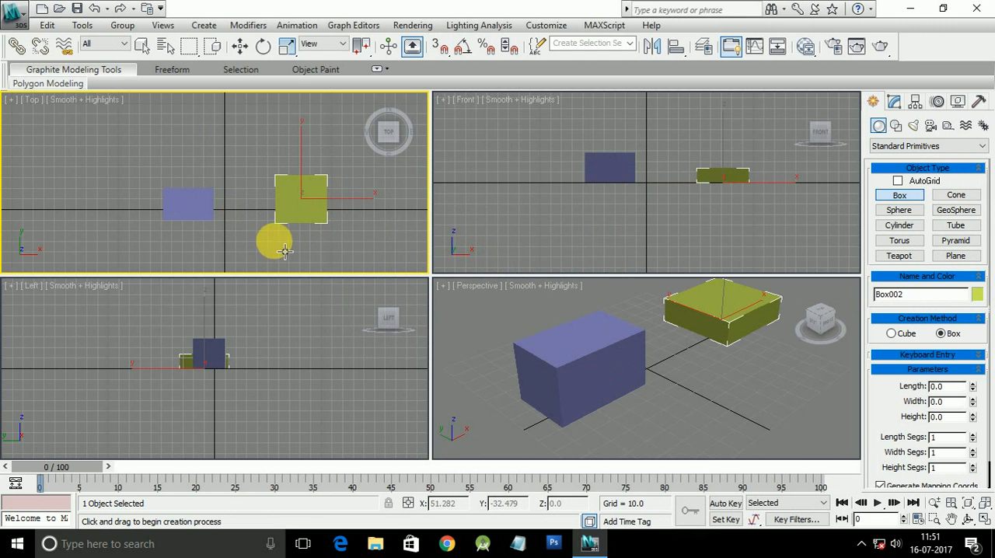
pyautogui.click(616, 360)
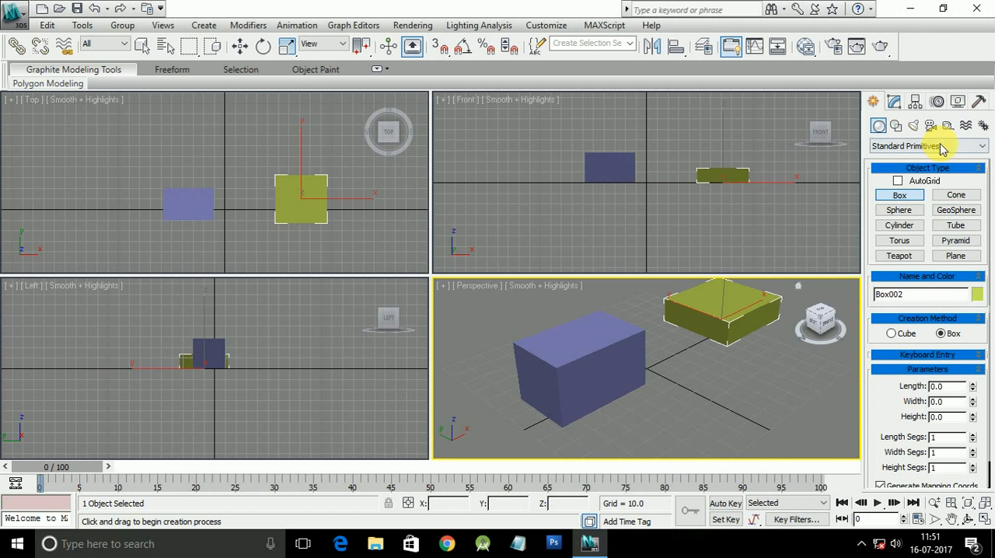
# Step: Select the first, blue box, activate the Move tool and turn on its transform gizmo
pyautogui.click(894, 102)
pyautogui.click(874, 102)
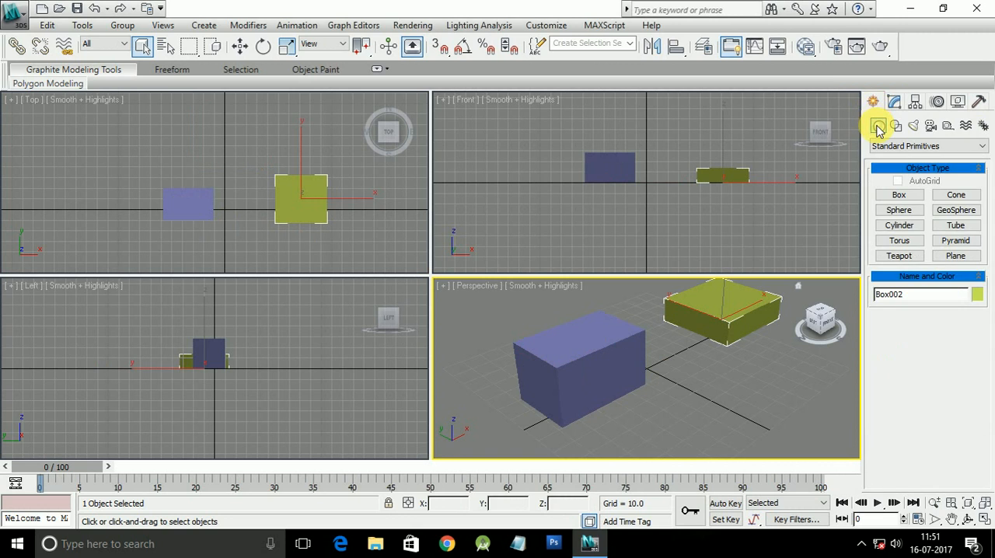
pyautogui.click(560, 355)
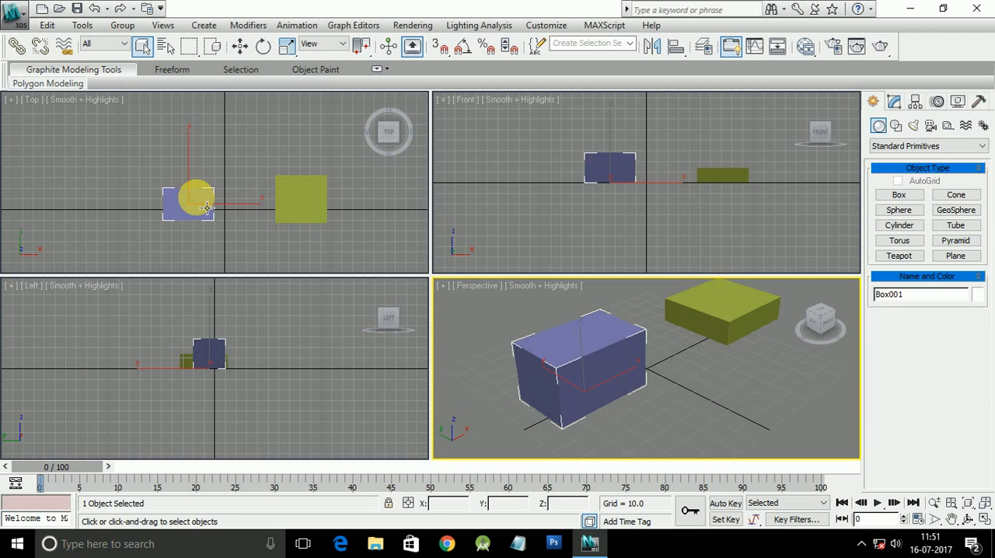
pyautogui.press('w')
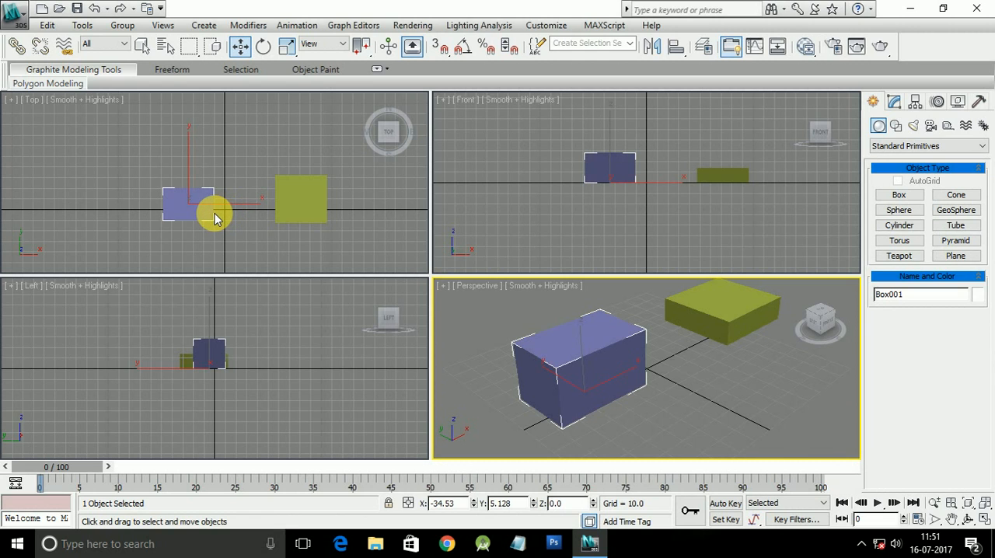
pyautogui.press('x')
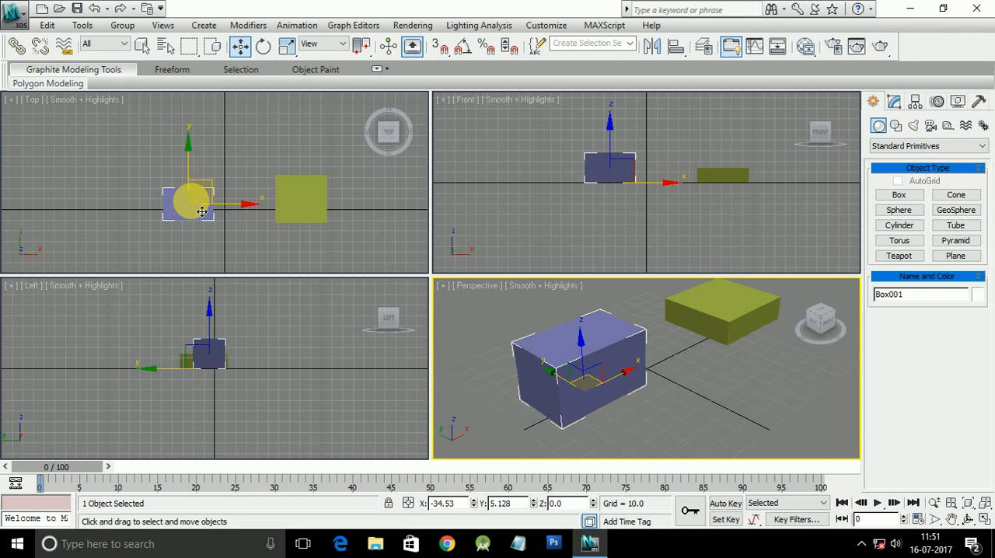
pyautogui.click(275, 205)
pyautogui.click(212, 213)
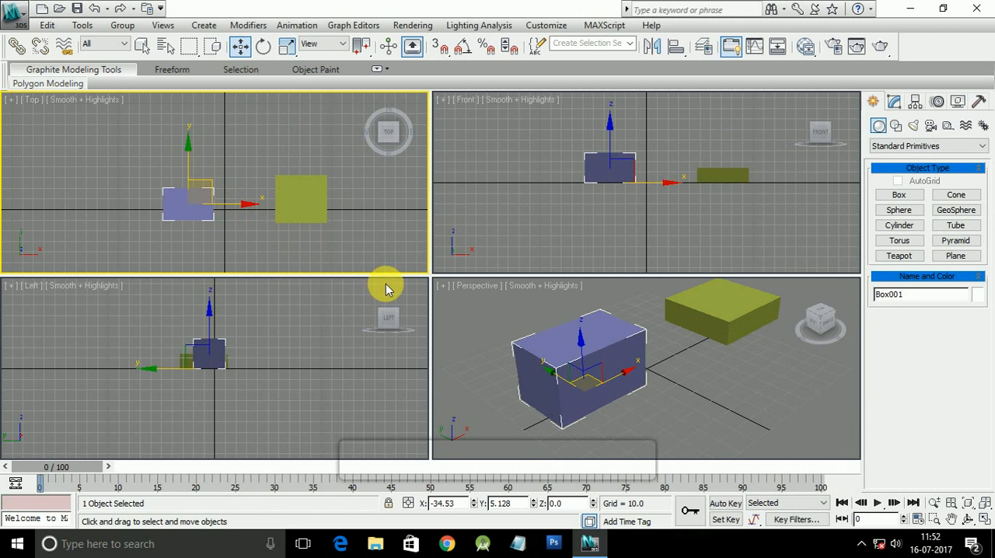
# Step: Move the blue box along X in the Top view to about X 70.8, over the green box
pyautogui.moveTo(700, 411)
pyautogui.mouseDown(button='middle')
pyautogui.moveTo(684, 406)
pyautogui.moveTo(697, 429)
pyautogui.mouseUp(button='middle')
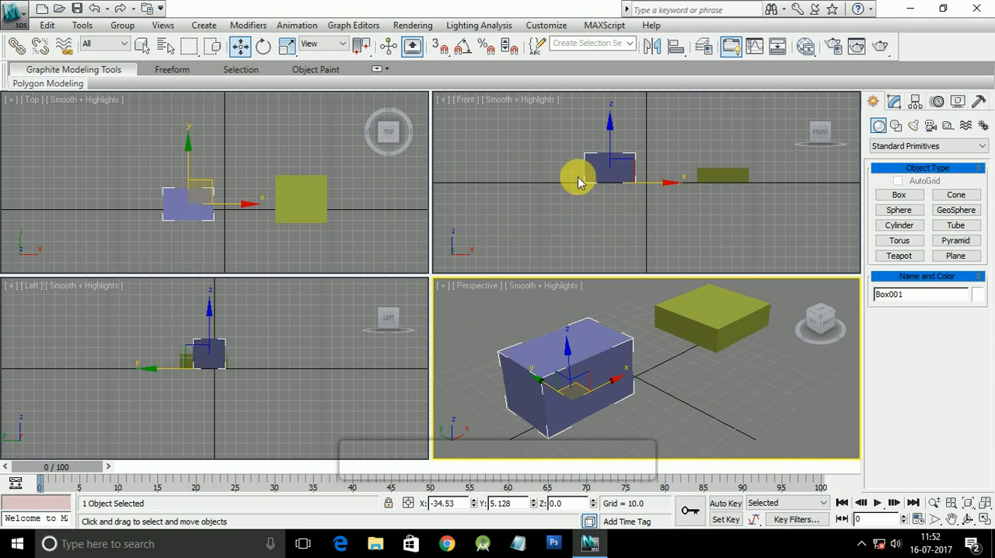
pyautogui.click(715, 172)
pyautogui.click(180, 204)
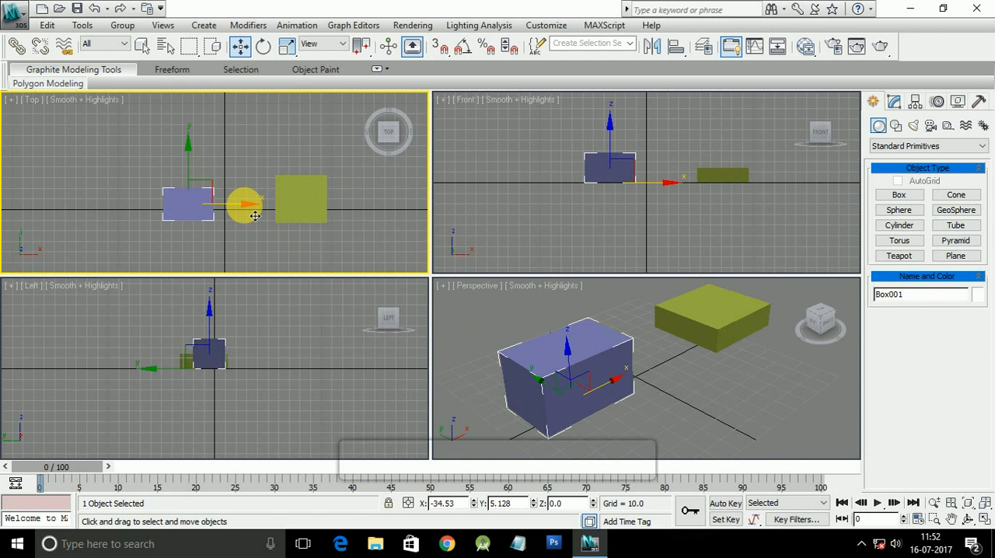
pyautogui.moveTo(256, 215); pyautogui.dragTo(350, 215)
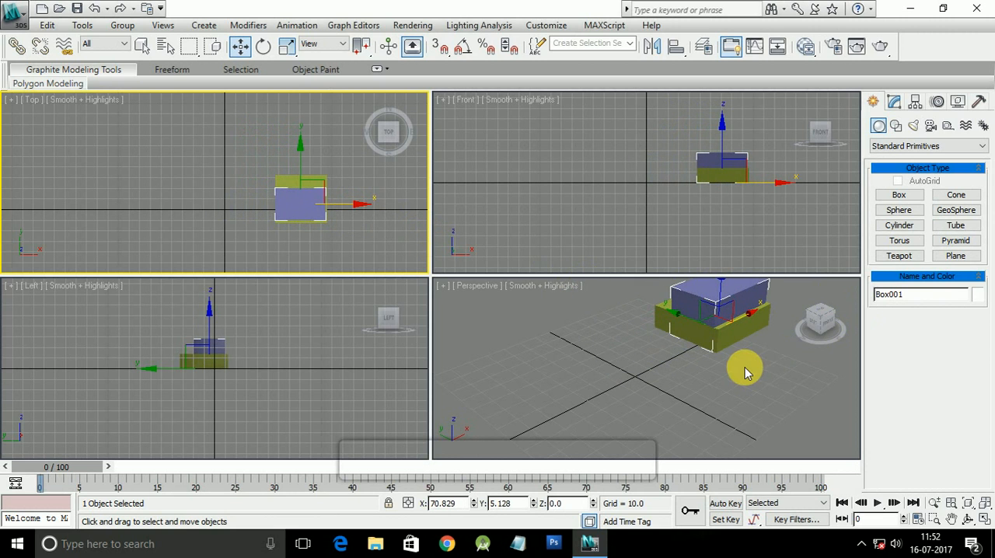
# Step: Move the blue box slightly along Y in the Top view to about Y 3.86
pyautogui.moveTo(731, 364); pyautogui.dragTo(656, 337, button='middle')
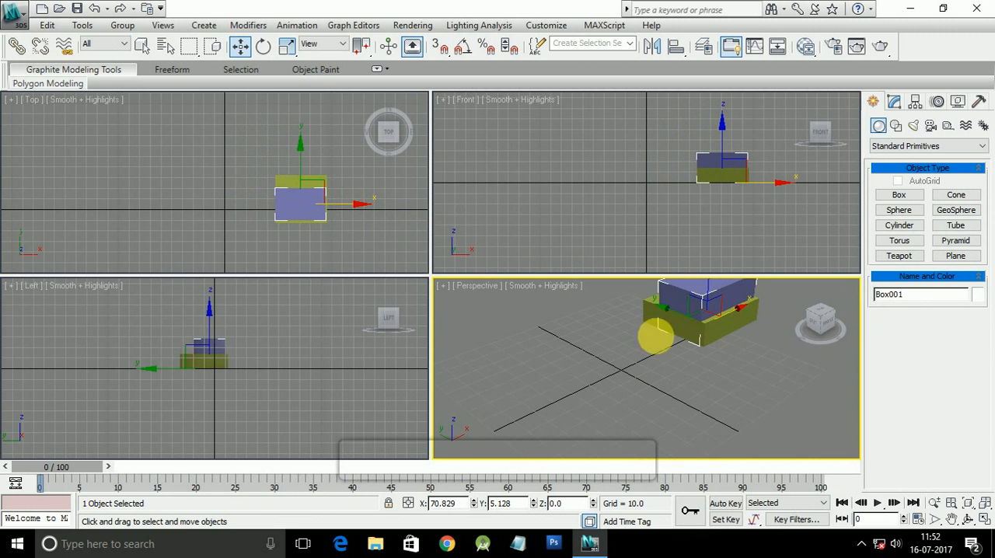
pyautogui.click(299, 152)
pyautogui.moveTo(311, 159)
pyautogui.mouseDown()
pyautogui.moveTo(312, 168)
pyautogui.moveTo(307, 159)
pyautogui.mouseUp()
# Step: In the Front view, shift the blue box to about X 72.04 and raise it onto the green box at about Z 14.09
pyautogui.moveTo(703, 219); pyautogui.dragTo(669, 240, button='middle')
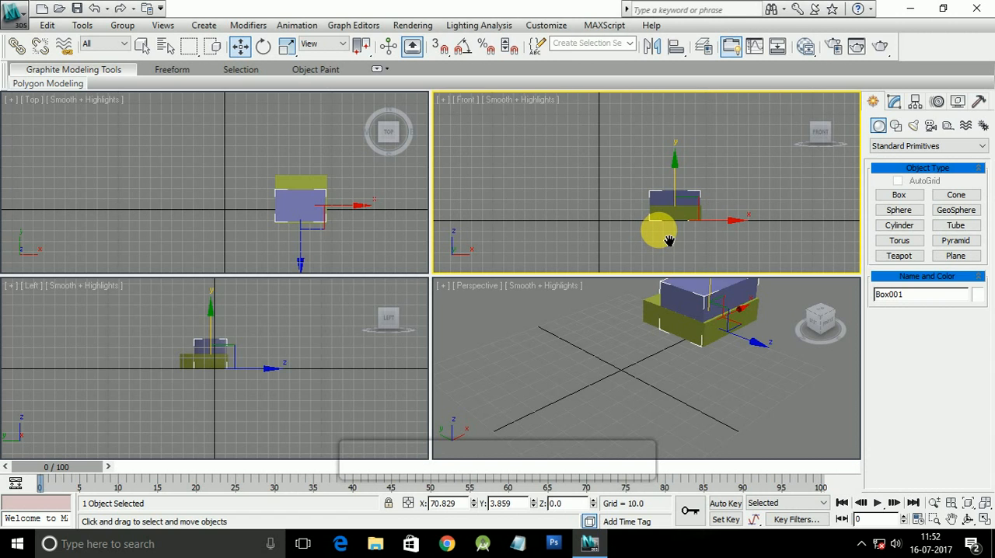
pyautogui.scroll(6, 661, 233)
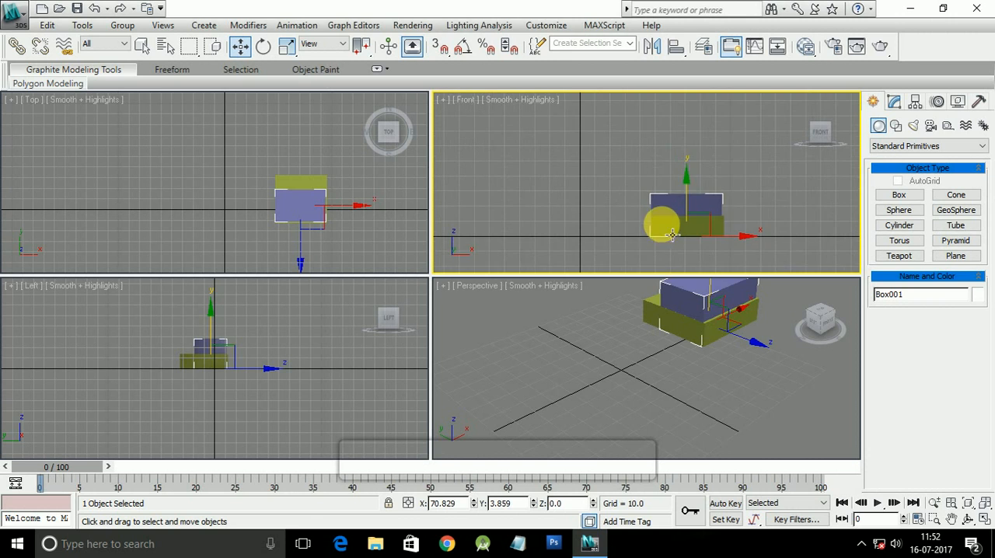
pyautogui.moveTo(627, 213); pyautogui.dragTo(596, 195, button='middle')
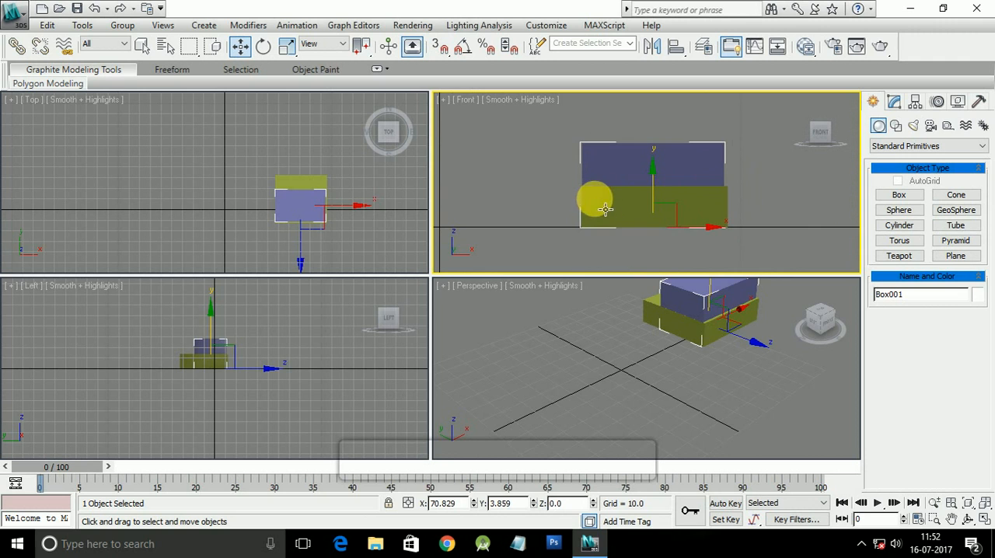
pyautogui.moveTo(728, 238)
pyautogui.mouseDown()
pyautogui.moveTo(593, 233)
pyautogui.moveTo(570, 243)
pyautogui.moveTo(723, 241)
pyautogui.moveTo(600, 233)
pyautogui.moveTo(732, 247)
pyautogui.mouseUp()
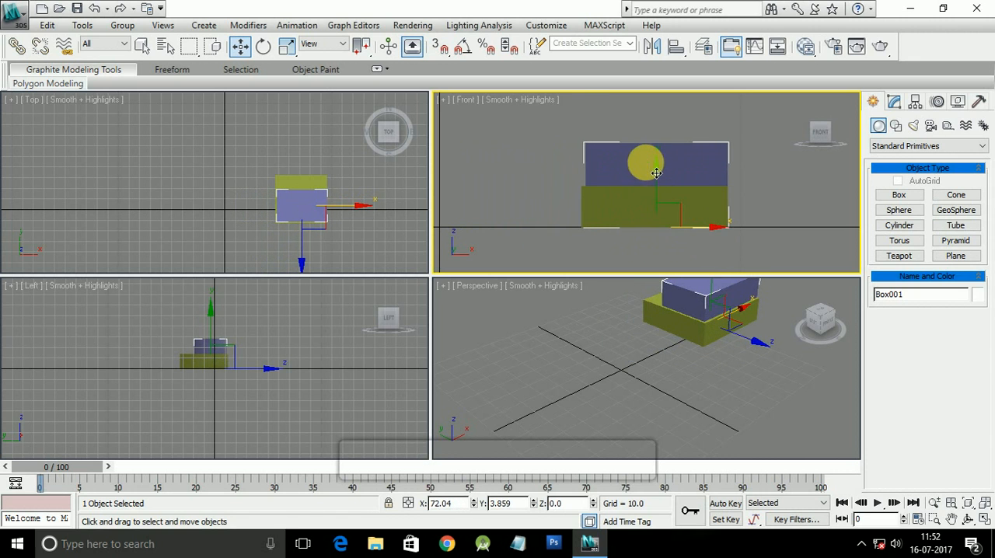
pyautogui.moveTo(670, 181); pyautogui.dragTo(667, 140)
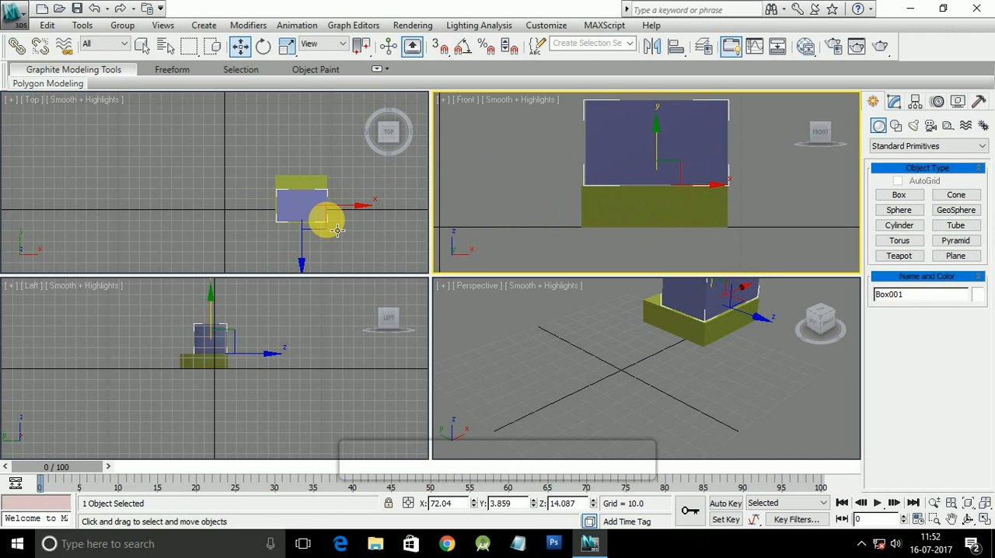
# Step: Examine how the blue box sits on the green box in the Top, Perspective, Left and Front views
pyautogui.moveTo(336, 231); pyautogui.dragTo(316, 226, button='middle')
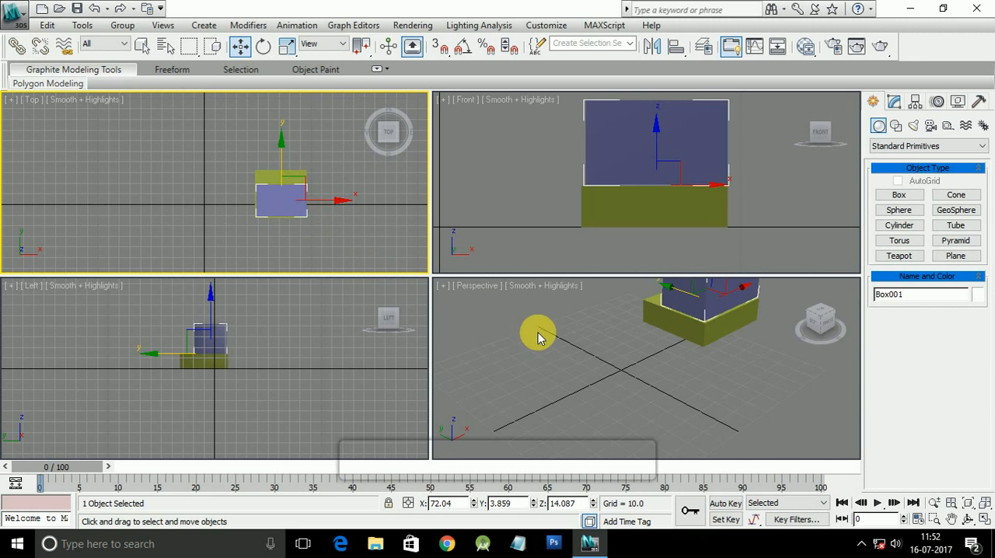
pyautogui.moveTo(539, 334); pyautogui.dragTo(524, 367, button='middle')
pyautogui.moveTo(645, 374); pyautogui.dragTo(626, 397, button='middle')
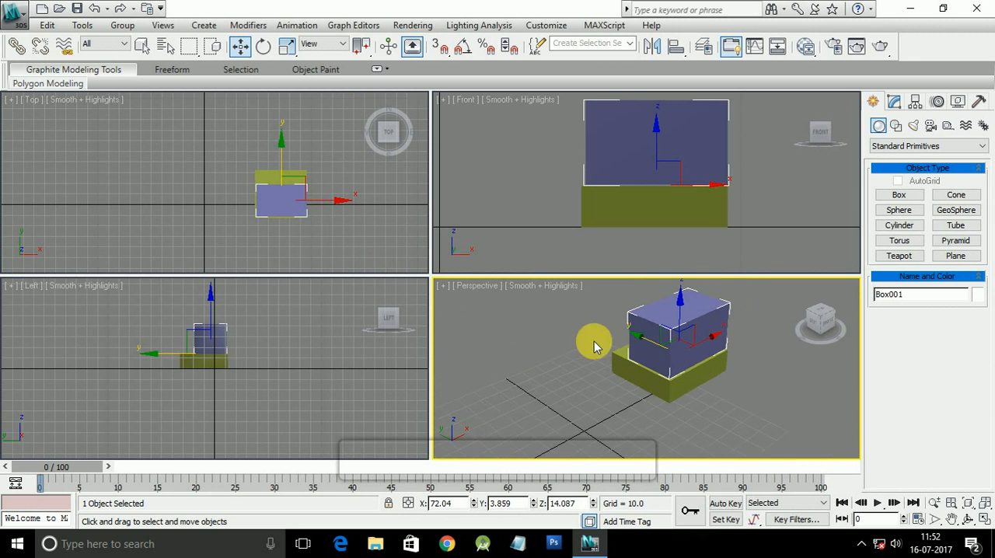
pyautogui.moveTo(575, 202); pyautogui.dragTo(571, 203, button='middle')
pyautogui.middleClick(279, 364)
pyautogui.moveTo(279, 364); pyautogui.dragTo(291, 375, button='middle')
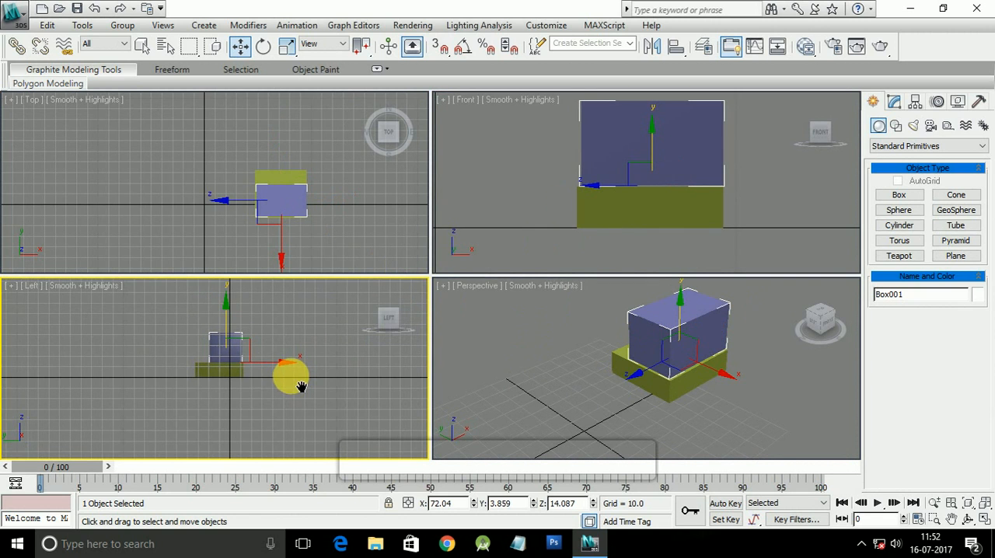
pyautogui.scroll(4, 252, 396)
pyautogui.scroll(4, 251, 398)
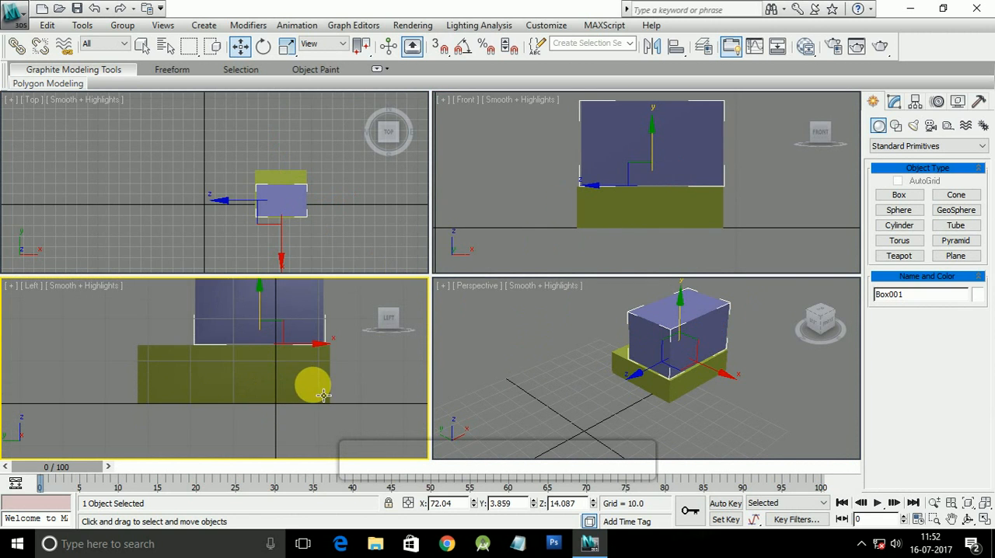
pyautogui.moveTo(311, 377); pyautogui.dragTo(306, 413, button='middle')
pyautogui.moveTo(573, 237); pyautogui.dragTo(566, 244, button='middle')
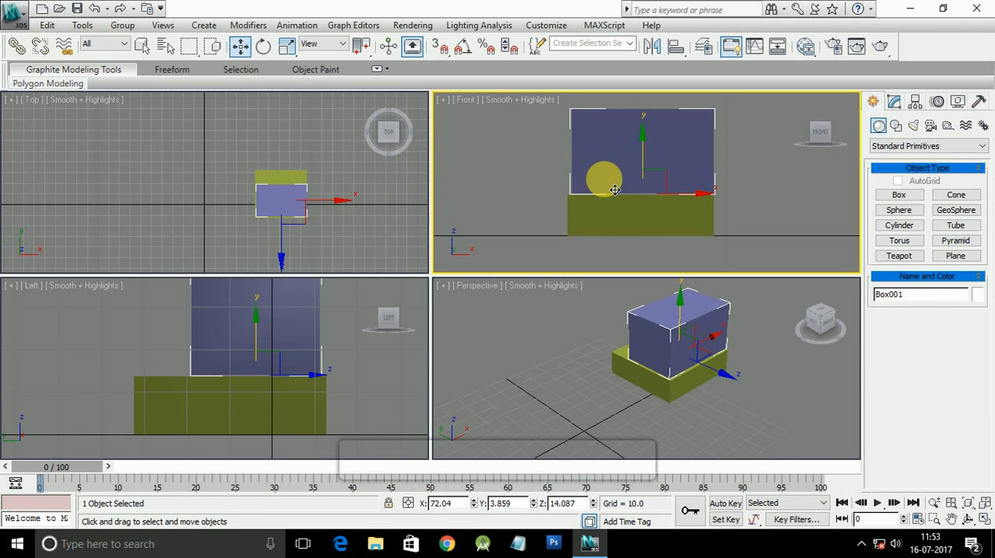
pyautogui.moveTo(599, 178); pyautogui.dragTo(591, 202, button='middle')
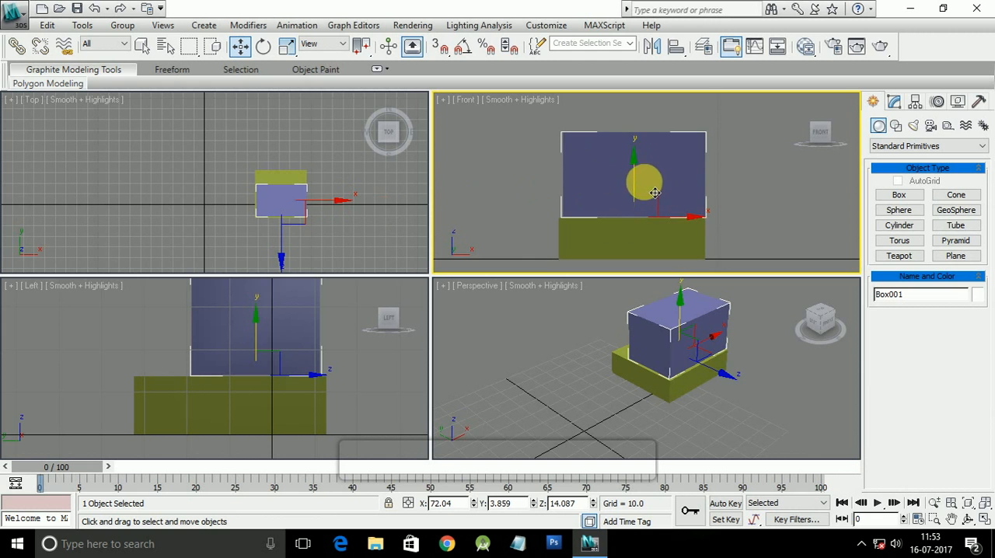
# Step: In the Front view, raise the blue box slightly above the green box to about Z 14.62
pyautogui.moveTo(645, 172)
pyautogui.mouseDown()
pyautogui.moveTo(644, 190)
pyautogui.moveTo(640, 170)
pyautogui.mouseUp()
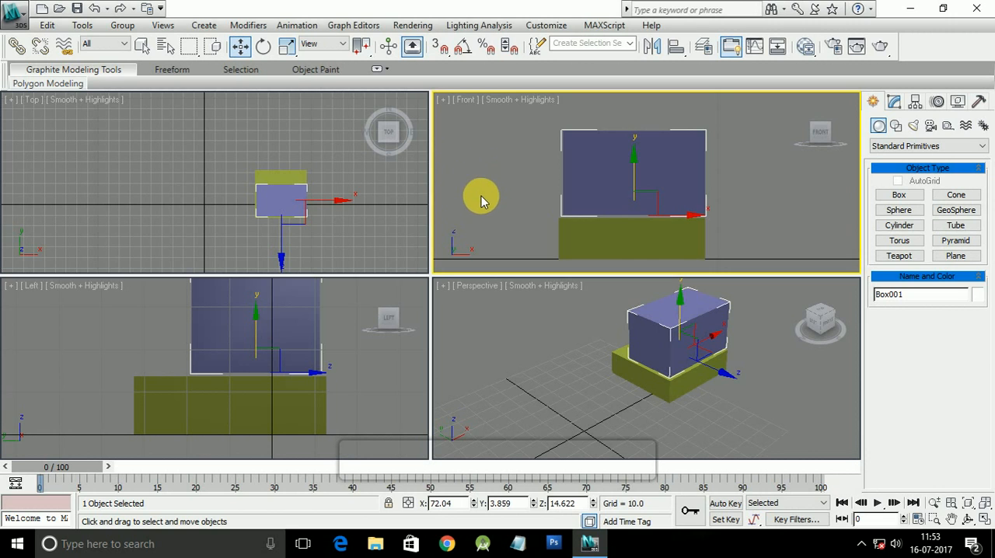
pyautogui.moveTo(540, 196); pyautogui.dragTo(520, 210, button='middle')
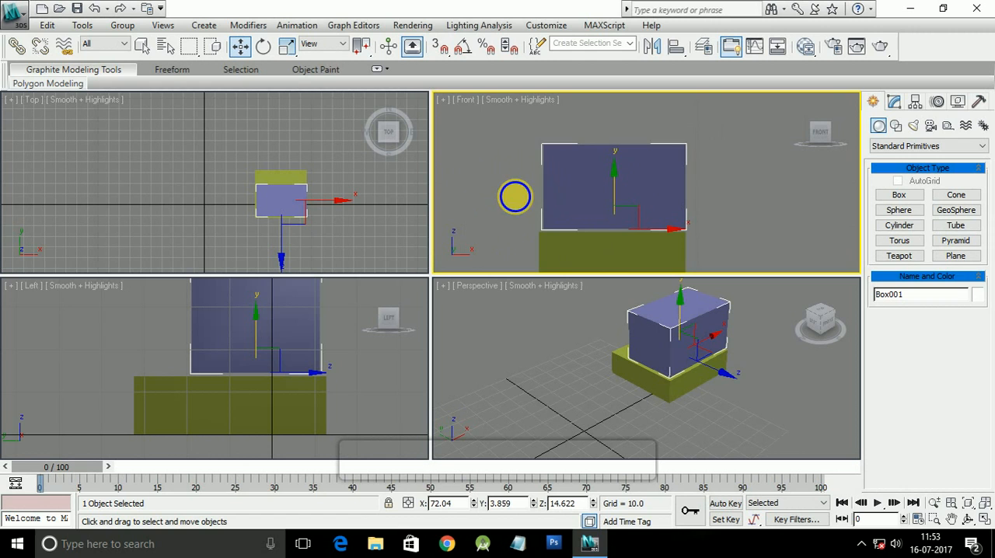
# Step: Rotate the blue box about its Z axis in the Top view to about 22.36 degrees
pyautogui.scroll(-2, 311, 216)
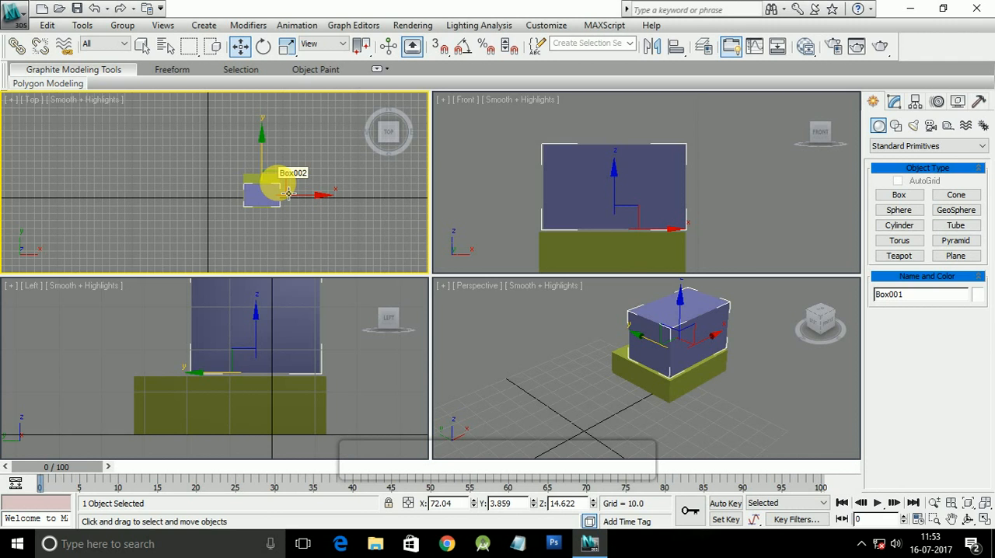
pyautogui.press('e')
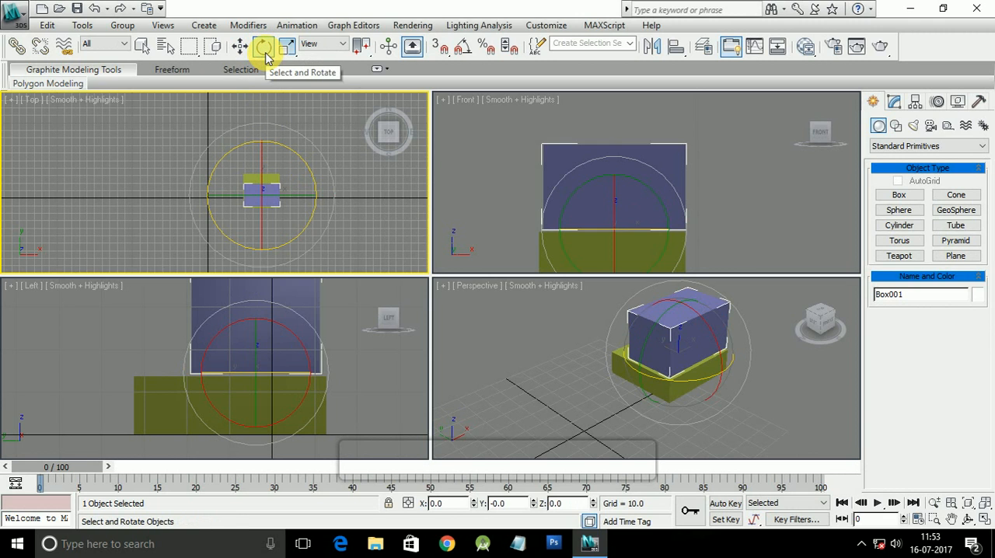
pyautogui.moveTo(289, 159); pyautogui.dragTo(322, 218)
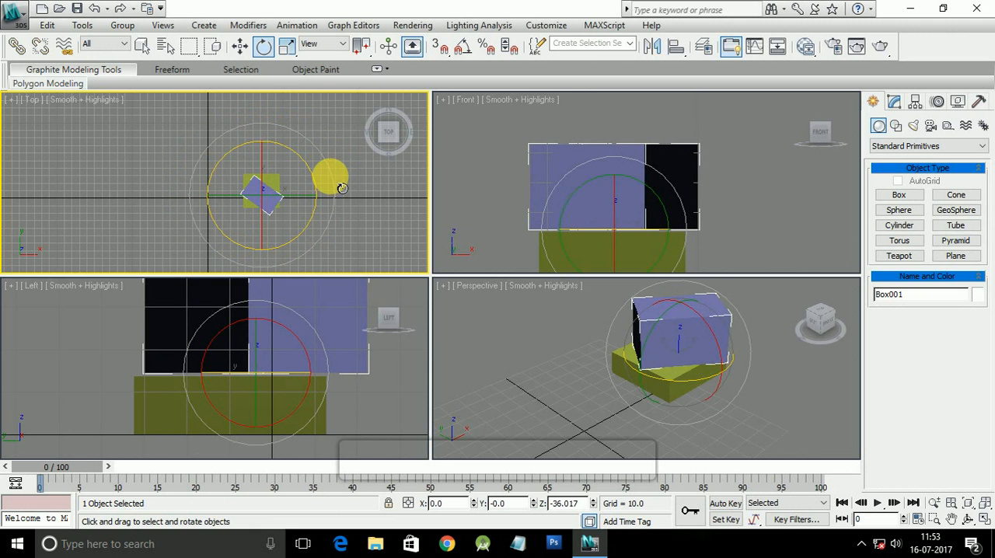
pyautogui.moveTo(337, 179); pyautogui.dragTo(264, 181)
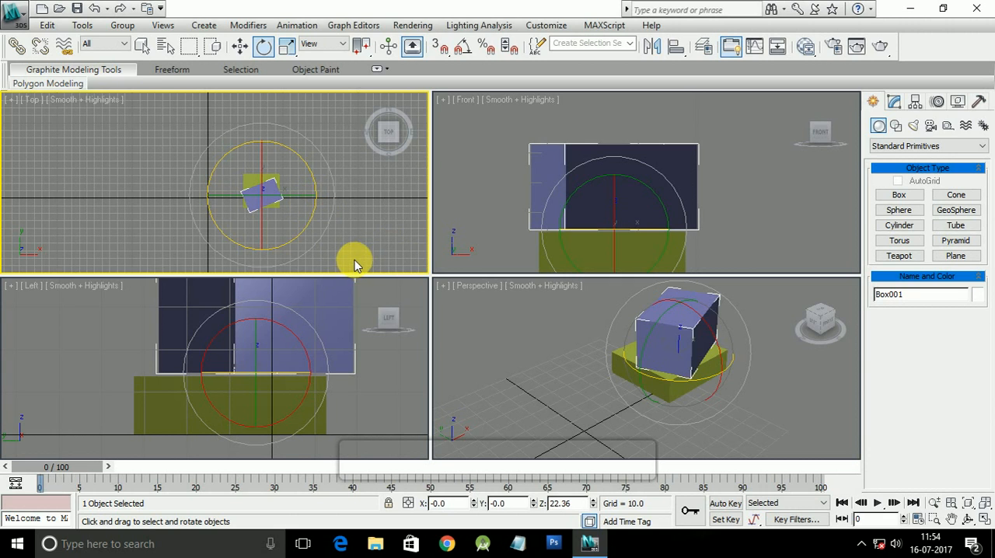
# Step: Scale the blue box vertically in the Left view to about 115% of its height
pyautogui.moveTo(354, 262); pyautogui.dragTo(317, 234, button='middle')
pyautogui.moveTo(367, 286); pyautogui.dragTo(352, 328, button='middle')
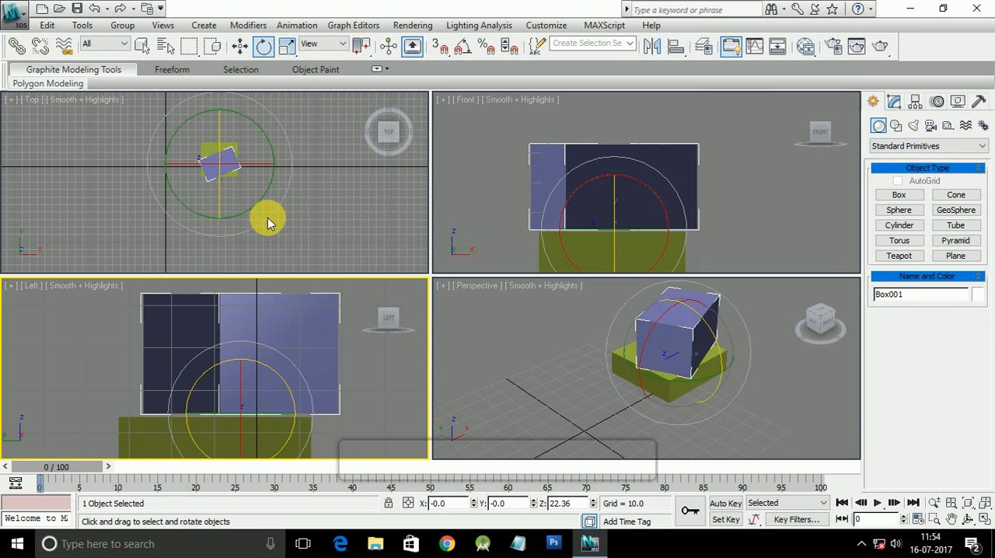
pyautogui.press('r')
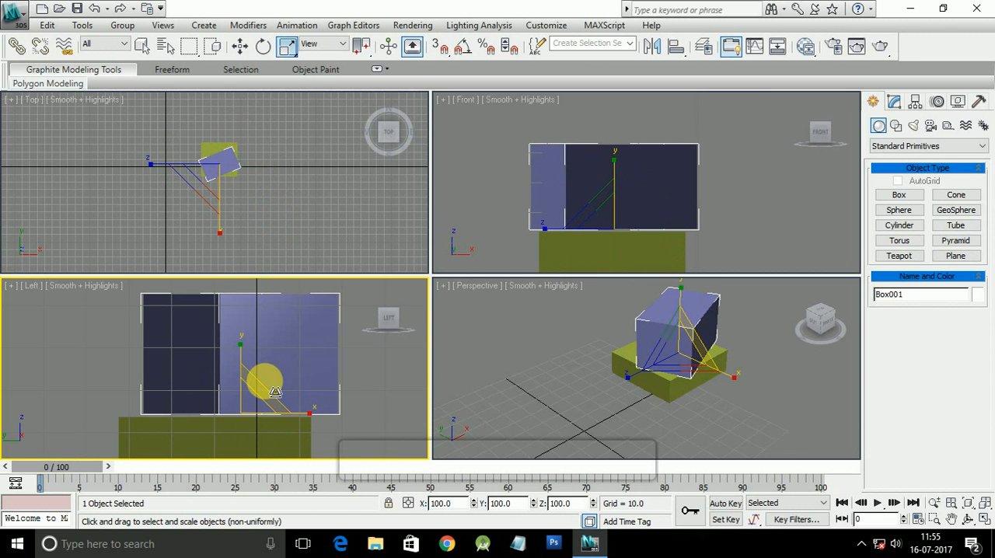
pyautogui.moveTo(267, 378); pyautogui.dragTo(276, 354, button='middle')
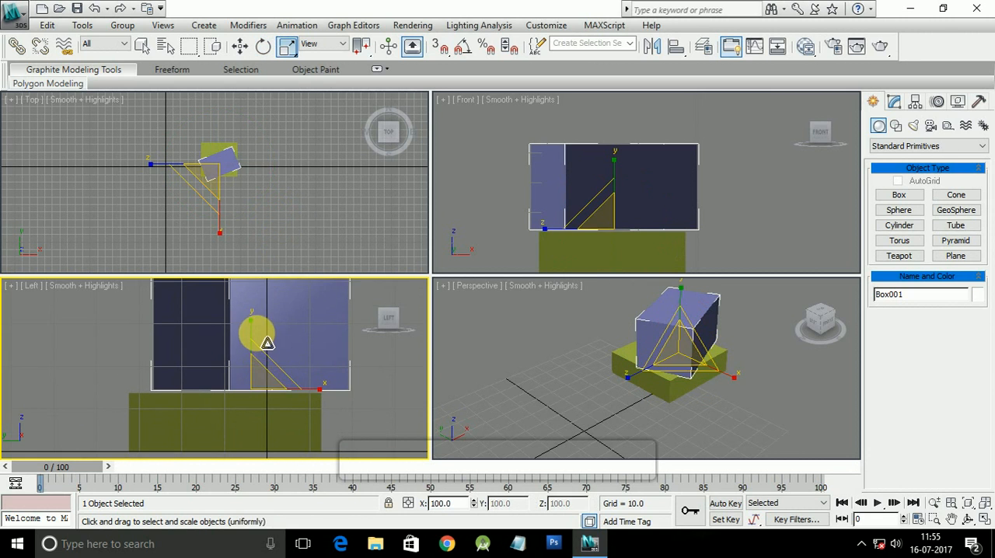
pyautogui.moveTo(261, 335)
pyautogui.mouseDown()
pyautogui.moveTo(249, 278)
pyautogui.moveTo(268, 335)
pyautogui.mouseUp()
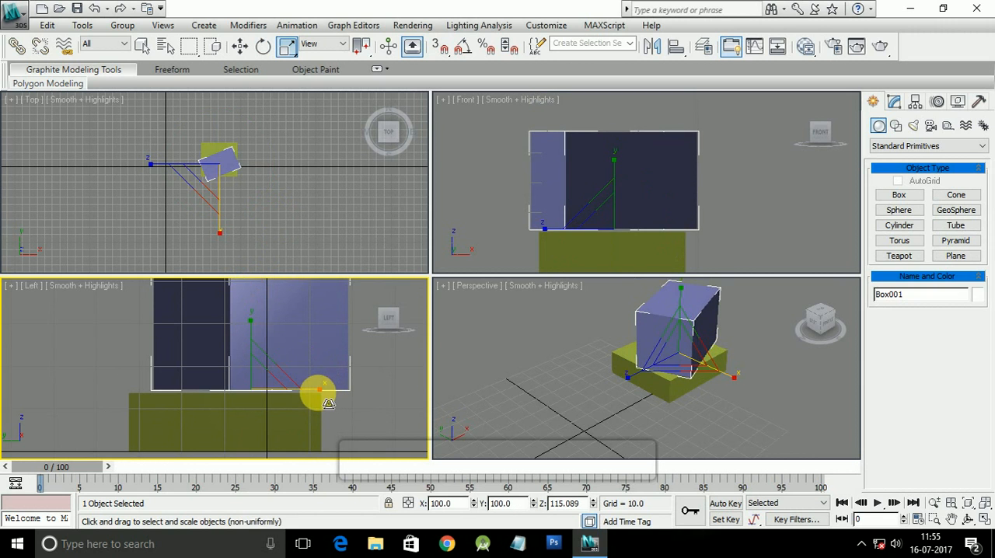
# Step: Try stretching the blue box horizontally in the Left view to about 143%, and undo that scaling
pyautogui.moveTo(329, 403); pyautogui.dragTo(352, 405)
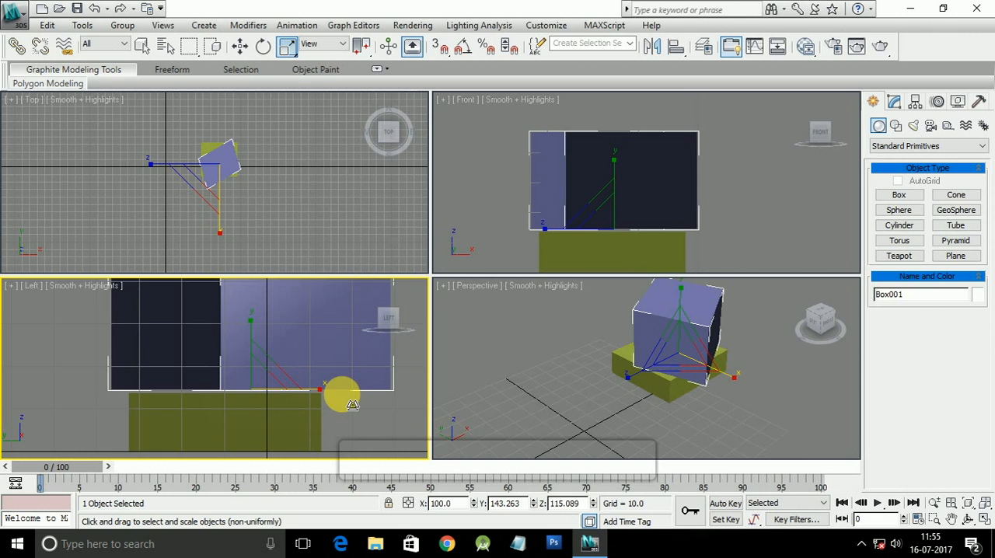
pyautogui.hotkey('ctrl', 'z')
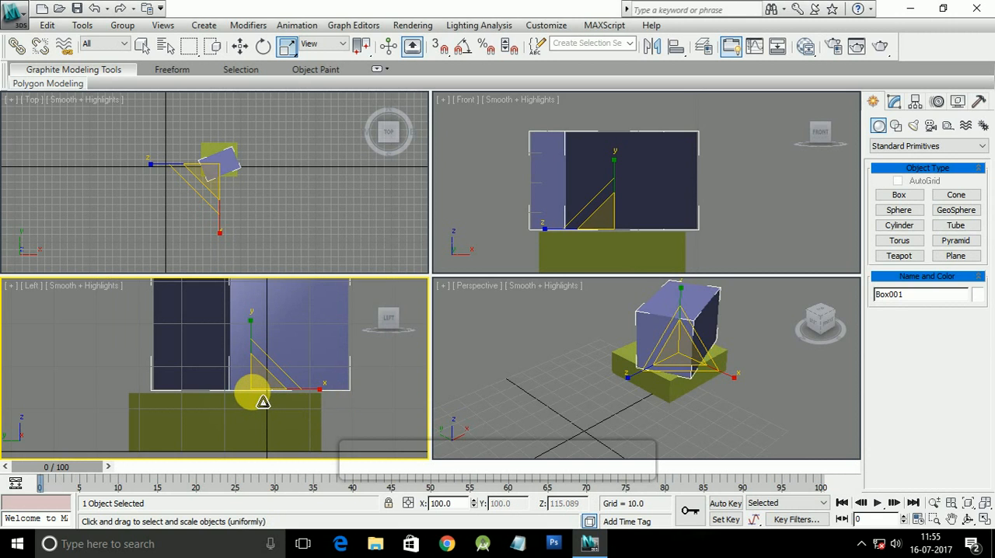
# Step: Scale the blue box uniformly in the Left view to about 117%
pyautogui.moveTo(263, 402)
pyautogui.mouseDown()
pyautogui.moveTo(251, 413)
pyautogui.moveTo(293, 322)
pyautogui.moveTo(233, 414)
pyautogui.moveTo(224, 412)
pyautogui.moveTo(276, 356)
pyautogui.moveTo(253, 389)
pyautogui.moveTo(275, 342)
pyautogui.moveTo(236, 413)
pyautogui.moveTo(271, 347)
pyautogui.moveTo(256, 401)
pyautogui.moveTo(261, 389)
pyautogui.mouseUp()
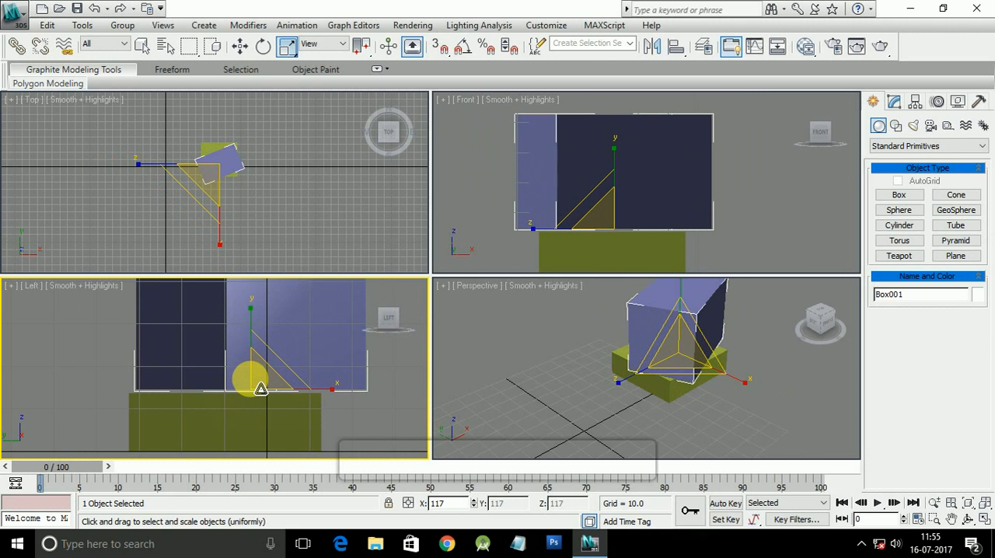
pyautogui.moveTo(262, 389); pyautogui.dragTo(258, 388)
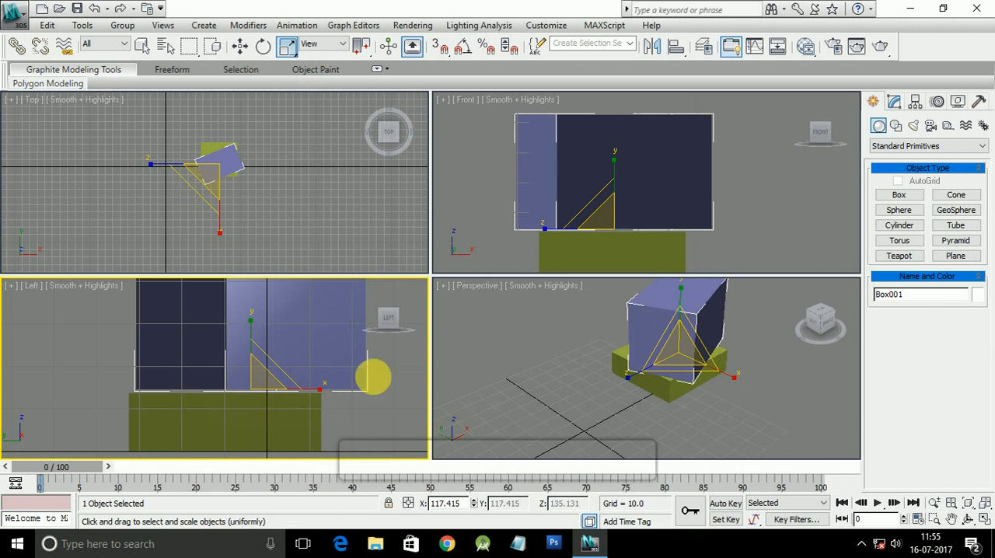
pyautogui.moveTo(524, 359); pyautogui.dragTo(506, 382, button='middle')
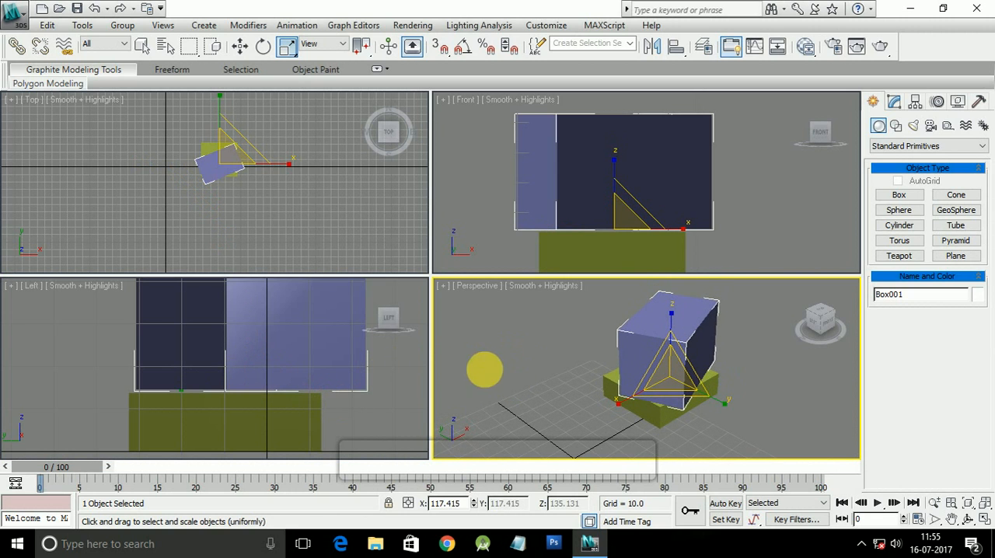
pyautogui.moveTo(262, 200); pyautogui.dragTo(262, 228, button='middle')
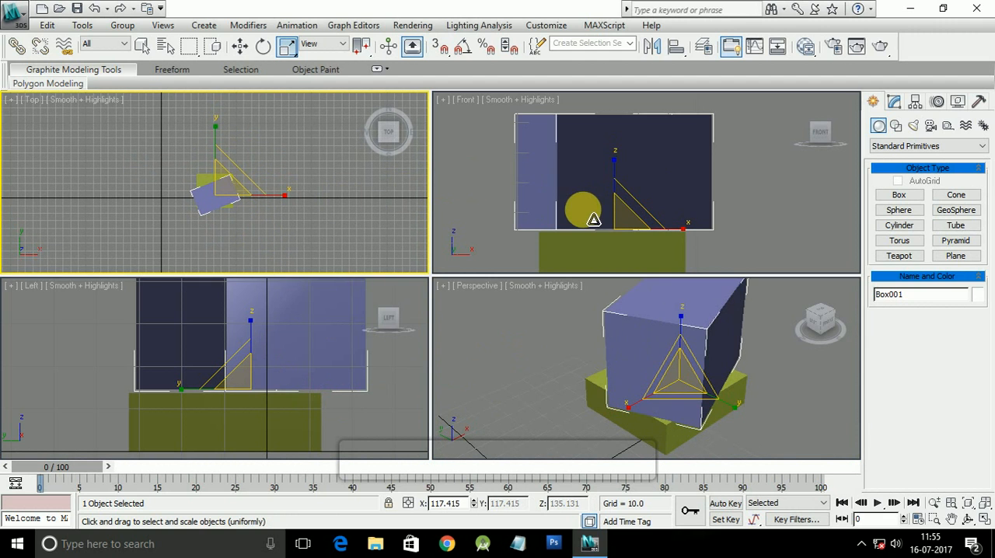
# Step: Delete the blue box and the green box to empty the scene
pyautogui.press('Delete')
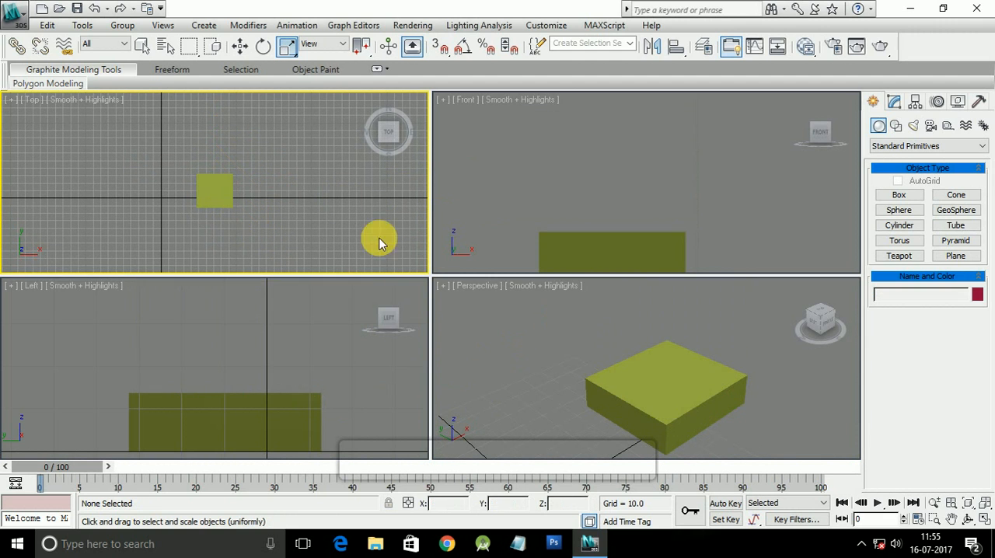
pyautogui.click(215, 195)
pyautogui.press('Delete')
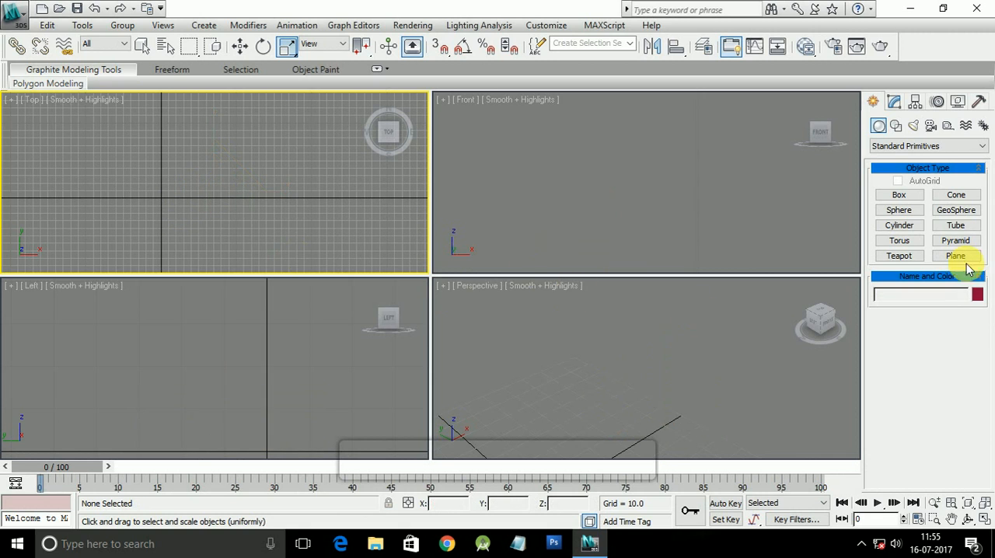
# Step: Create a box in the Top view about 65.76 long, 97.67 wide and 19.34 high
pyautogui.click(908, 200)
pyautogui.click(552, 239)
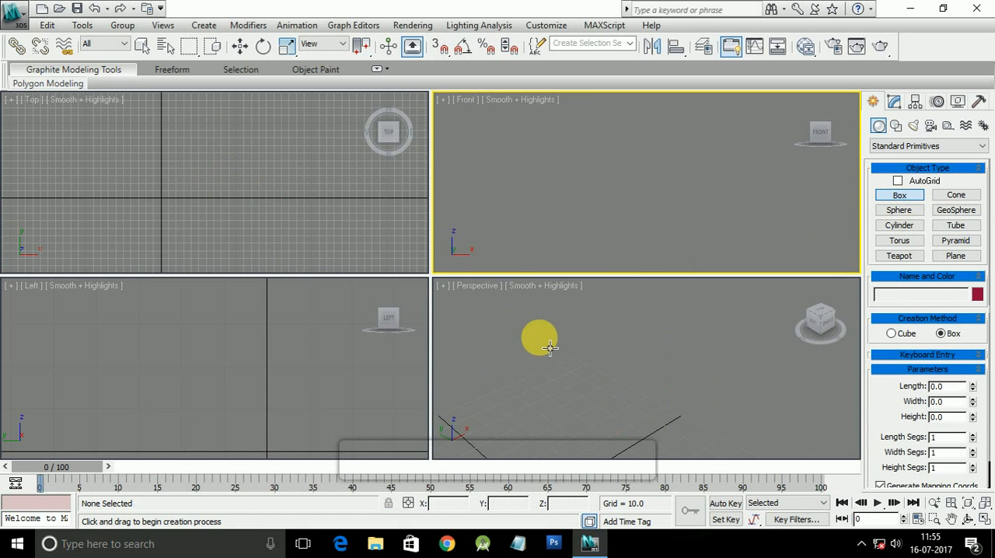
pyautogui.click(550, 348)
pyautogui.click(346, 352)
pyautogui.click(261, 237)
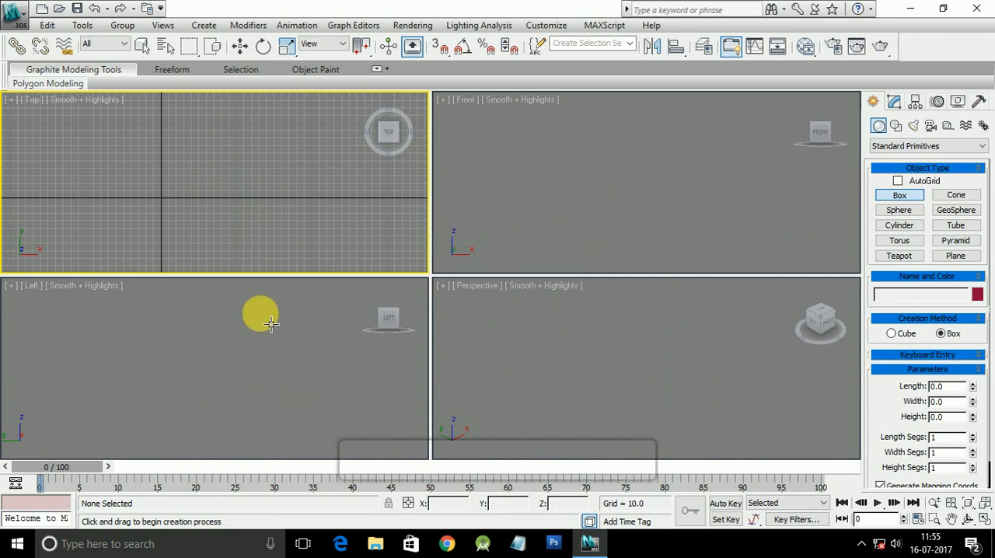
pyautogui.click(270, 323)
pyautogui.click(664, 196)
pyautogui.click(648, 315)
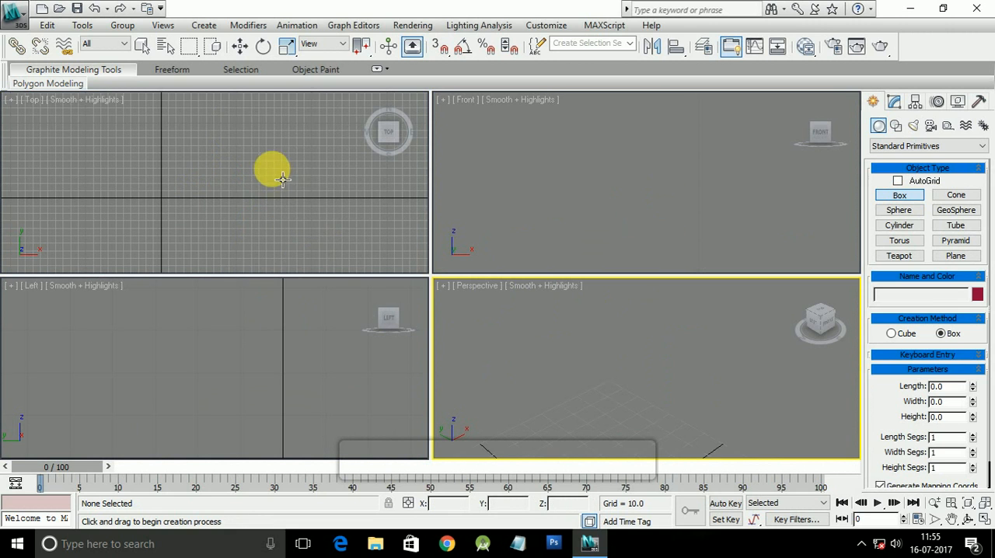
pyautogui.click(313, 192)
pyautogui.moveTo(169, 177); pyautogui.dragTo(244, 227)
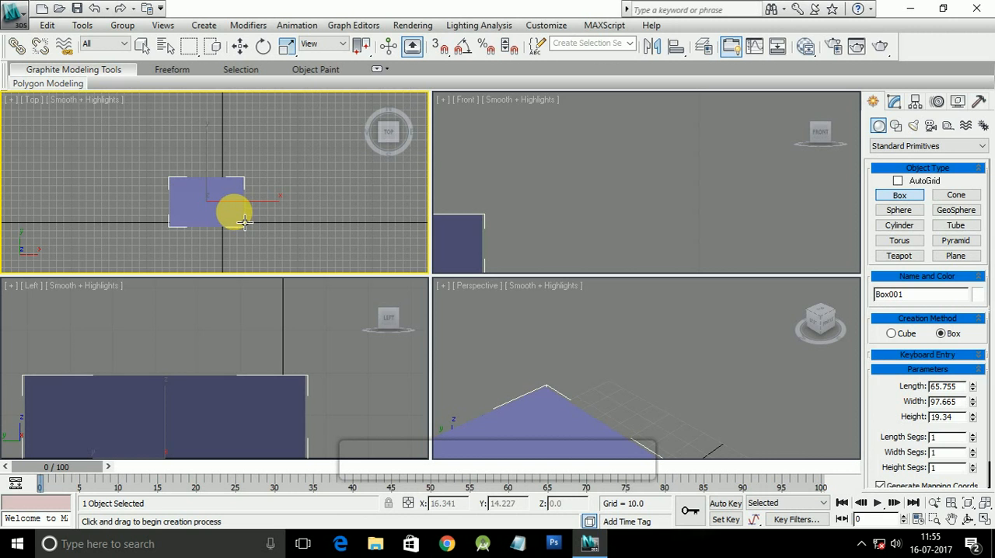
# Step: Set the new box's length and width to 50 and its height to 10
pyautogui.moveTo(267, 204); pyautogui.dragTo(237, 161, button='middle')
pyautogui.scroll(-2, 517, 243)
pyautogui.moveTo(529, 235); pyautogui.dragTo(761, 182, button='middle')
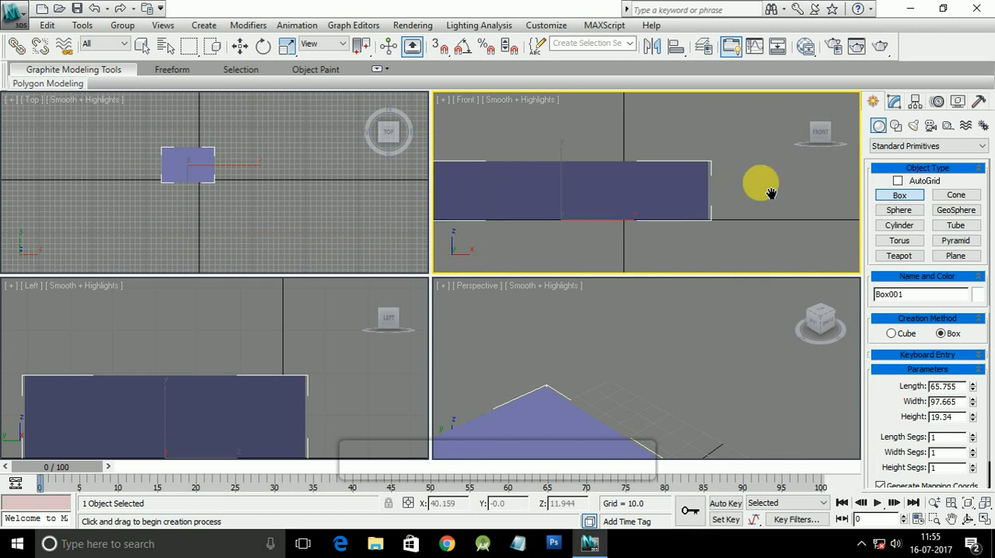
pyautogui.scroll(6, 599, 385)
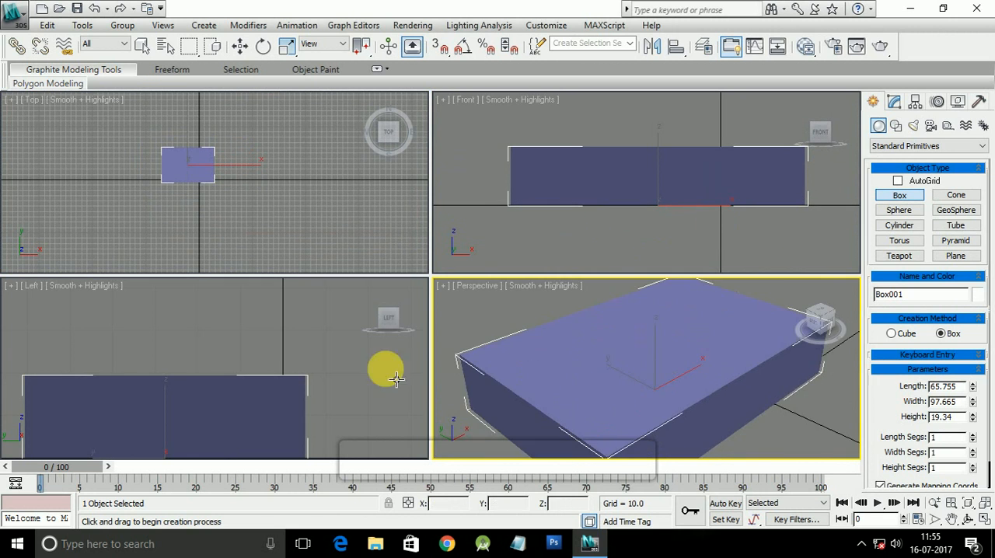
pyautogui.moveTo(291, 432); pyautogui.dragTo(300, 390, button='middle')
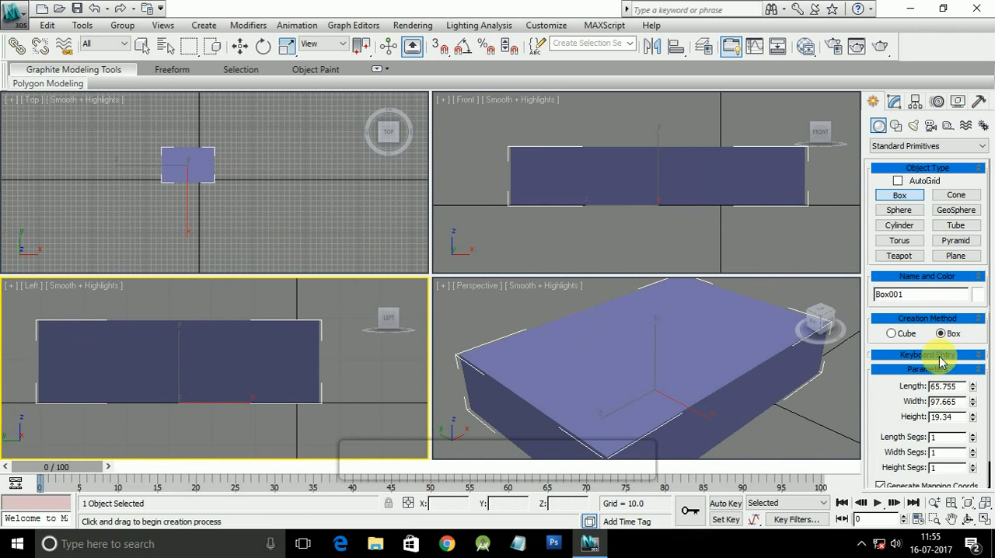
pyautogui.click(894, 102)
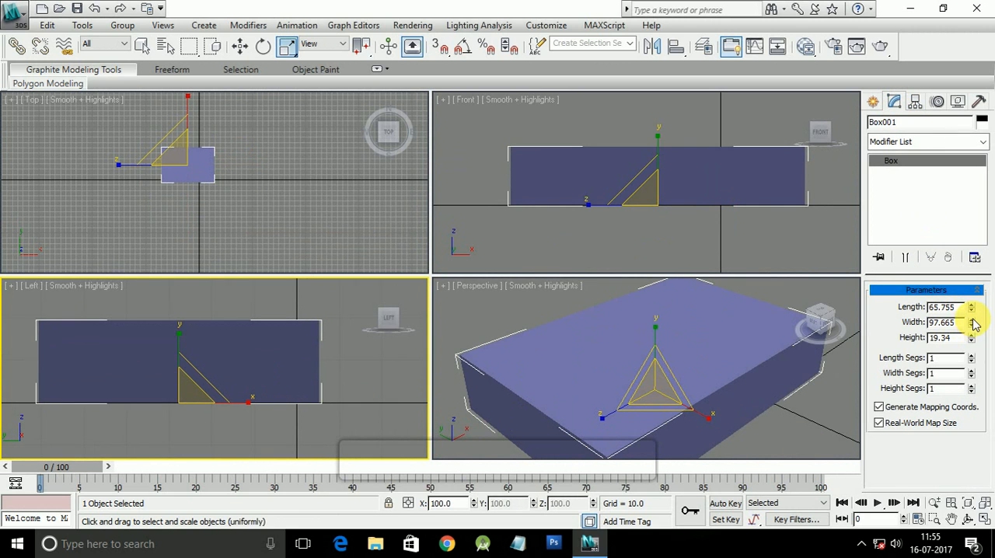
pyautogui.moveTo(974, 325); pyautogui.dragTo(982, 363)
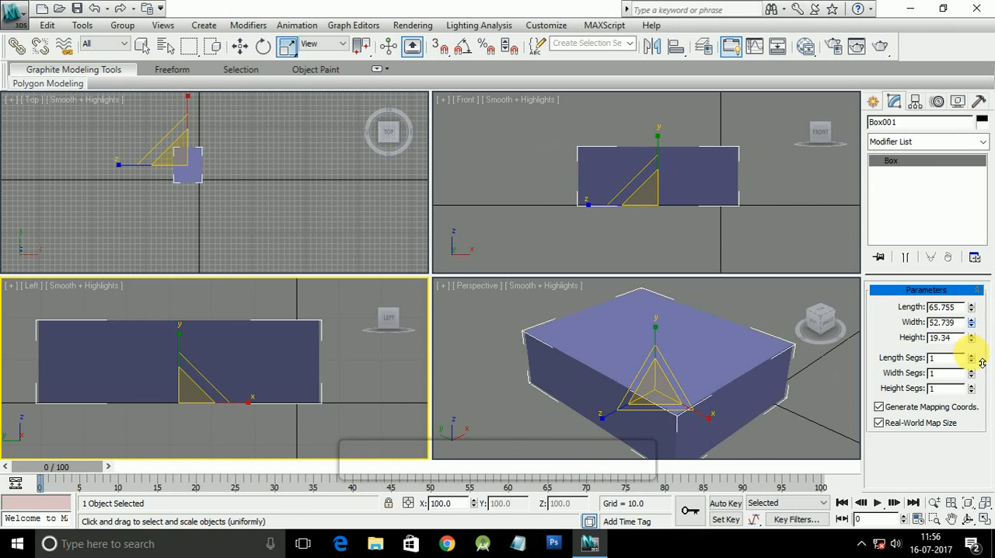
pyautogui.doubleClick(941, 323)
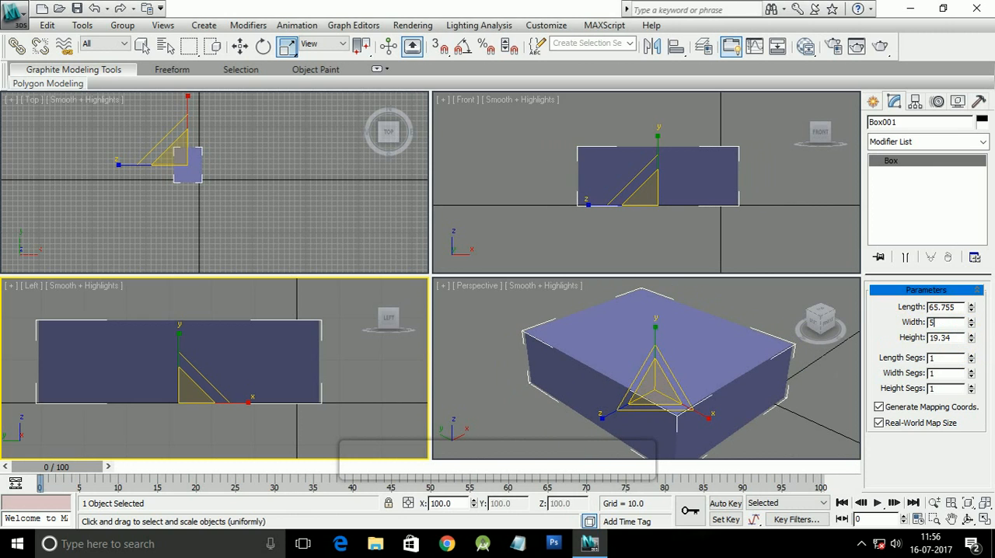
pyautogui.write('50')
pyautogui.press('Return')
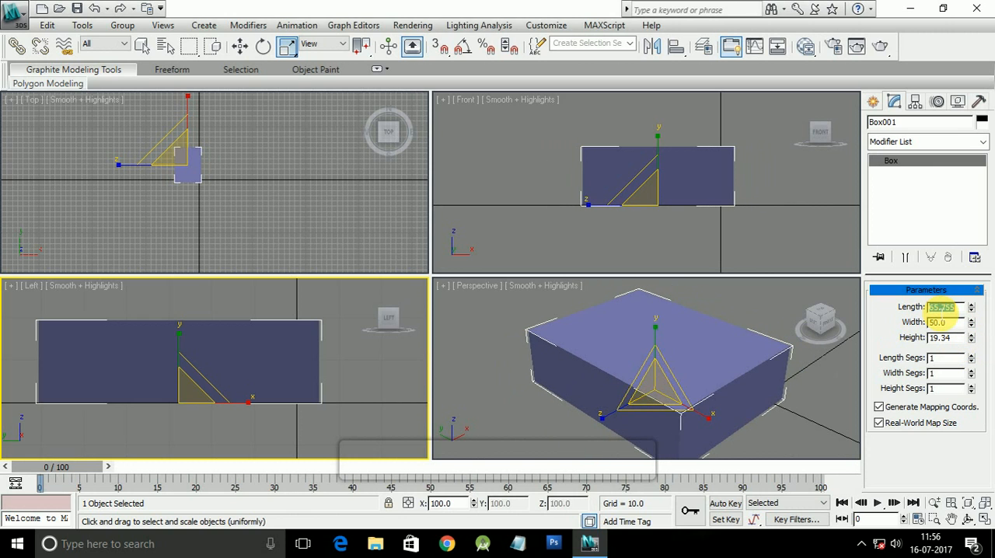
pyautogui.press('Return')
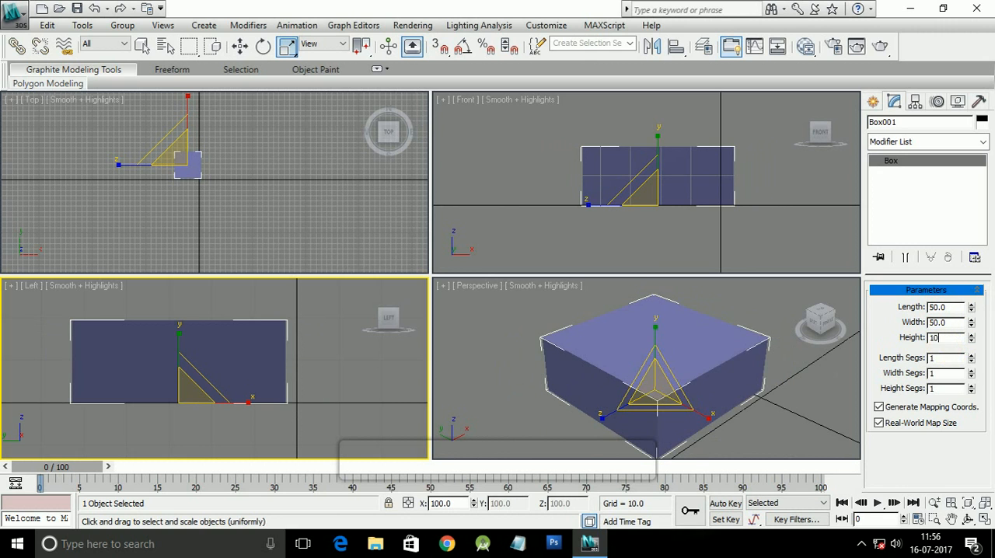
pyautogui.press('Return')
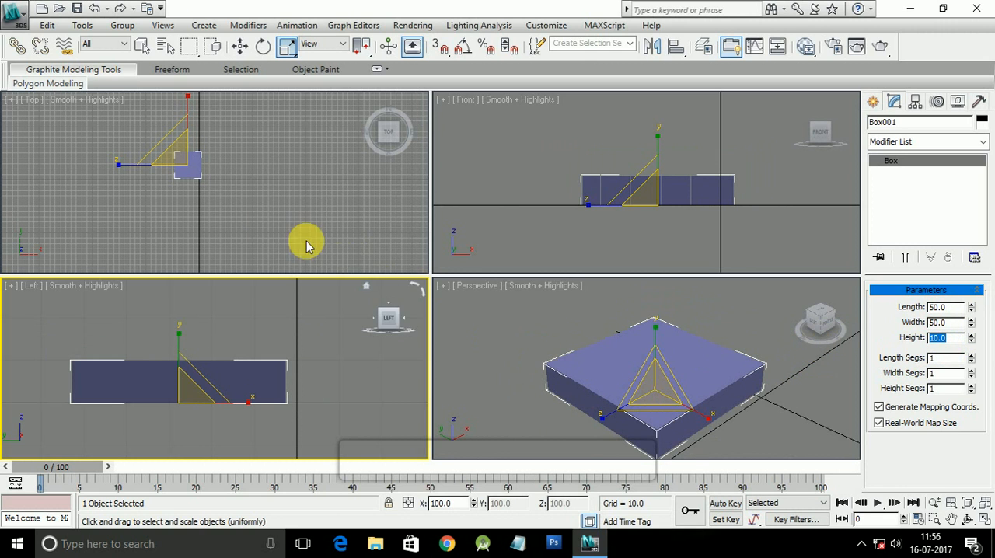
# Step: Clone the box with the Move tool along X in the Top view as 3 copies of type Copy, spaced about 50.35 apart
pyautogui.scroll(2, 224, 196)
pyautogui.moveTo(202, 183); pyautogui.dragTo(251, 226, button='middle')
pyautogui.scroll(-4, 231, 200)
pyautogui.scroll(4, 231, 200)
pyautogui.scroll(4, 216, 207)
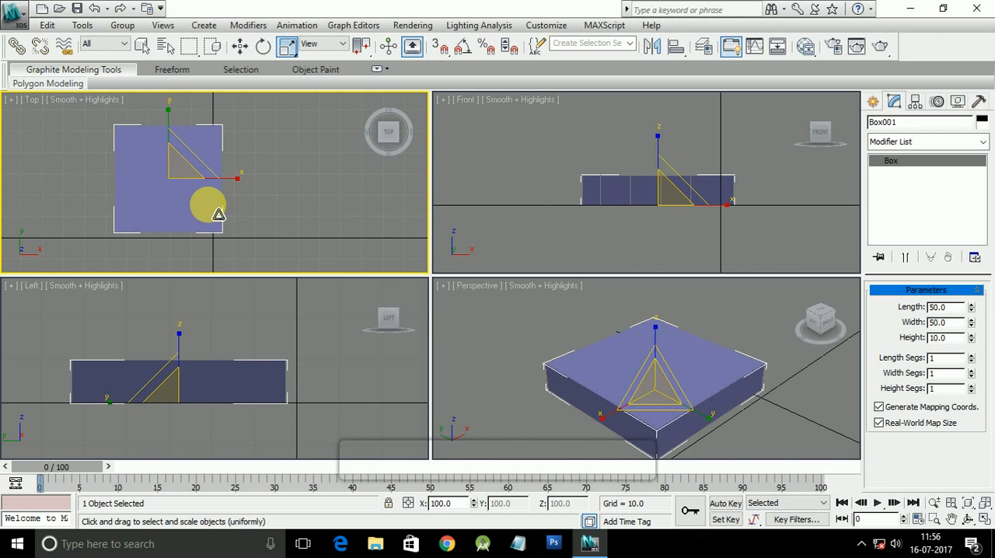
pyautogui.moveTo(297, 200); pyautogui.dragTo(242, 203, button='middle')
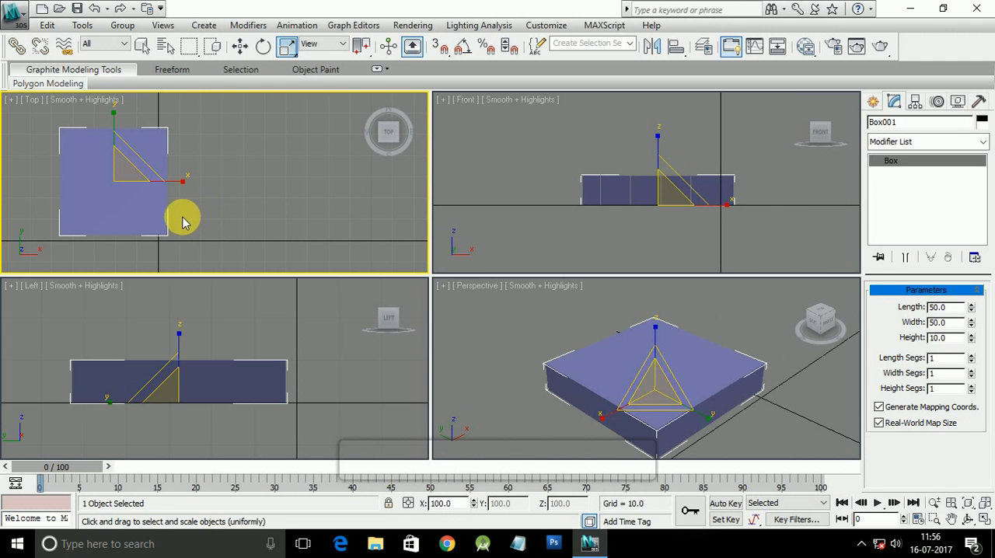
pyautogui.press('w')
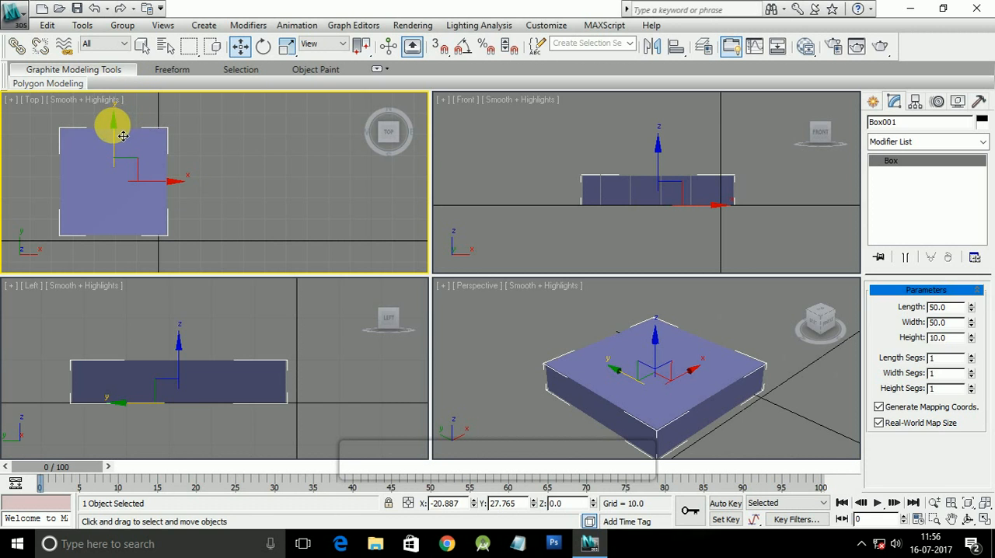
pyautogui.moveTo(123, 136)
pyautogui.keyDown('shift'); pyautogui.mouseDown()
pyautogui.moveTo(162, 83)
pyautogui.moveTo(111, 71)
pyautogui.moveTo(119, 130)
pyautogui.mouseUp(); pyautogui.keyUp('shift')
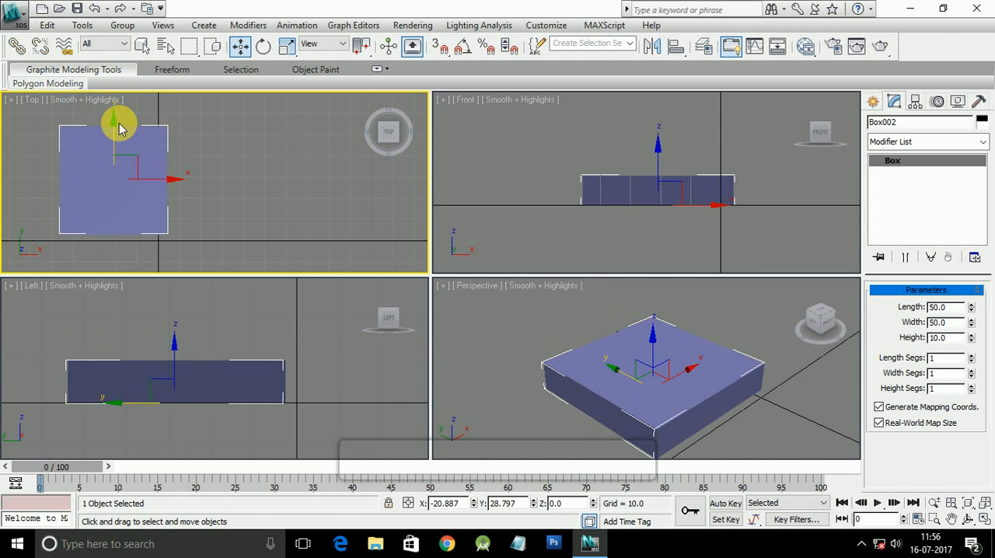
pyautogui.press('Escape')
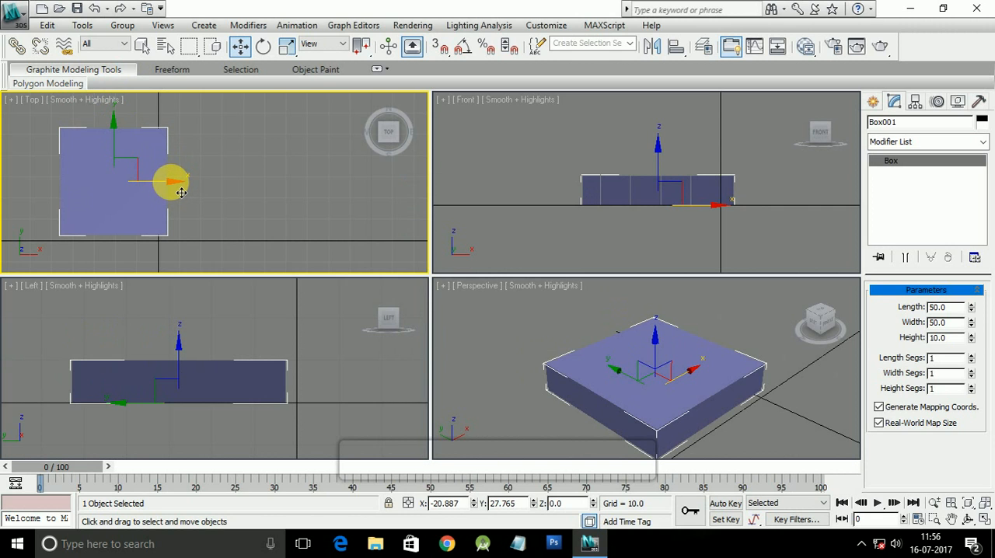
pyautogui.moveTo(150, 192)
pyautogui.mouseDown()
pyautogui.moveTo(160, 194)
pyautogui.moveTo(155, 182)
pyautogui.moveTo(287, 191)
pyautogui.moveTo(297, 201)
pyautogui.moveTo(280, 189)
pyautogui.mouseUp()
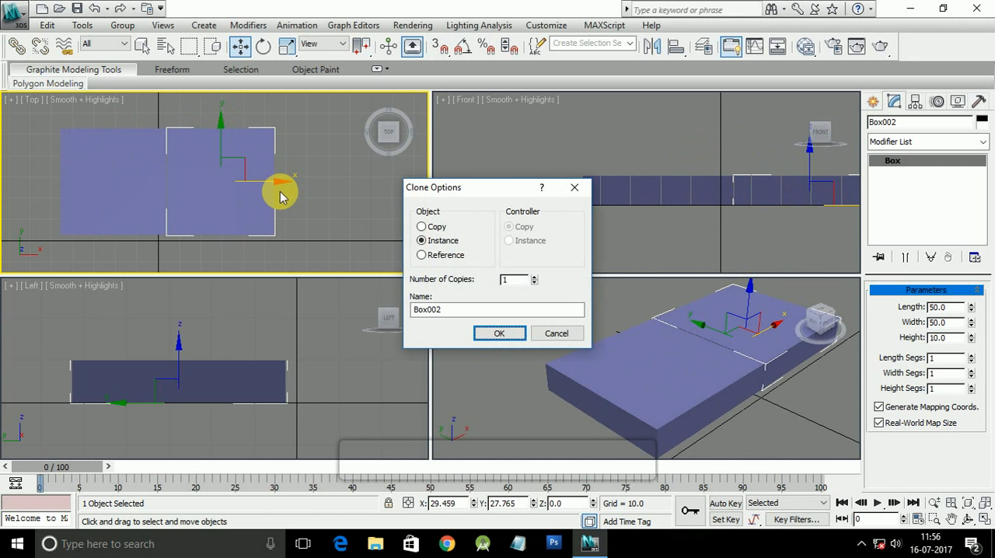
pyautogui.click(435, 230)
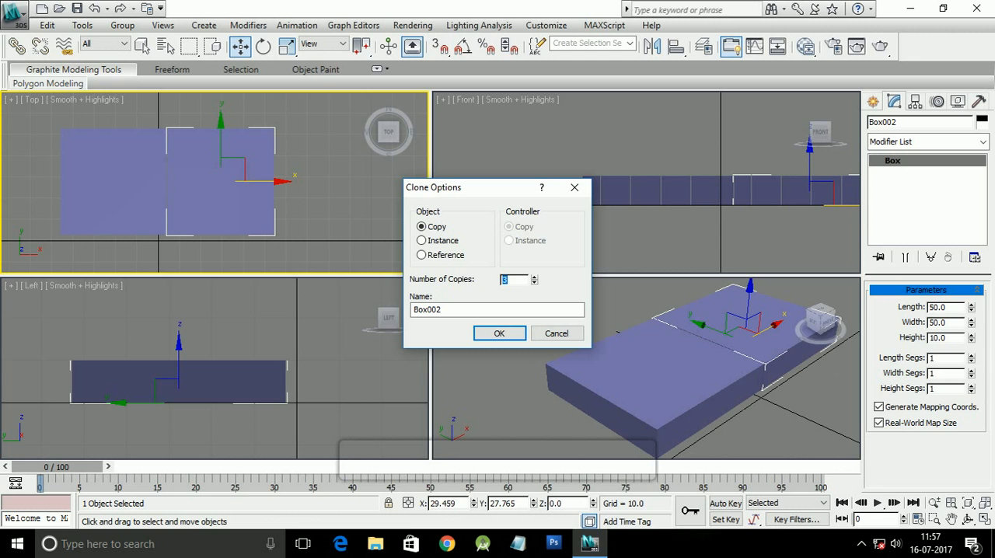
pyautogui.click(493, 333)
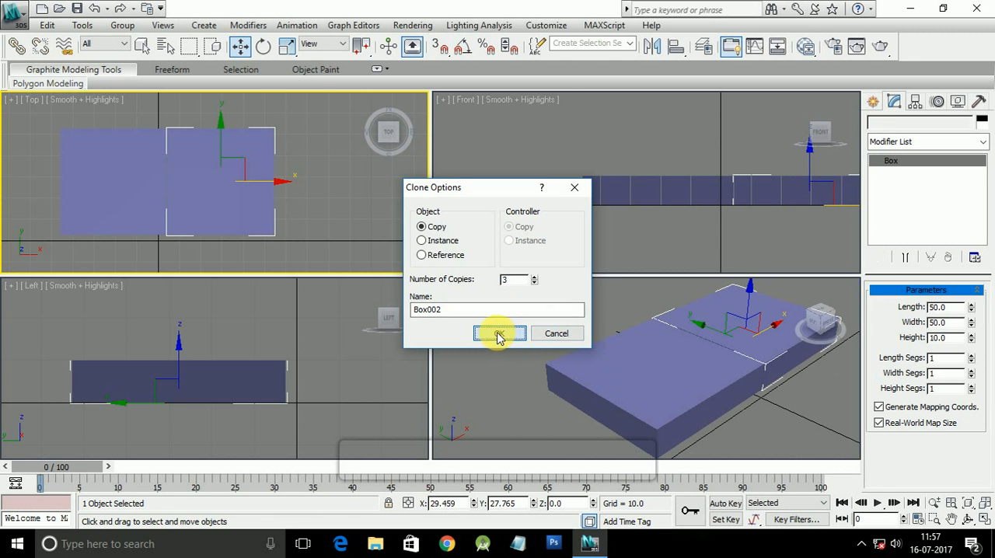
# Step: Delete the fourth box, at the positive X end of the row
pyautogui.moveTo(351, 200); pyautogui.dragTo(340, 223, button='middle')
pyautogui.scroll(-3, 296, 210)
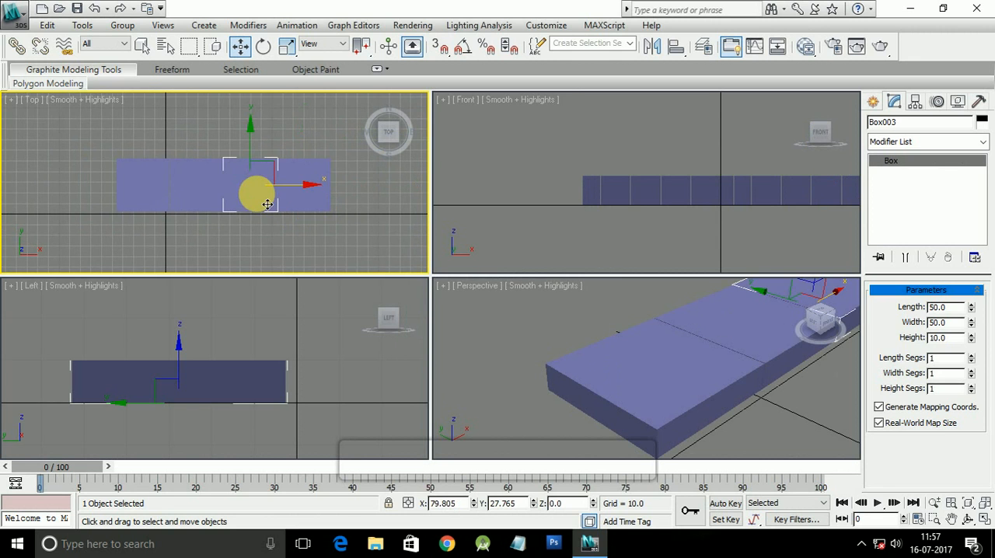
pyautogui.click(195, 184)
pyautogui.click(139, 205)
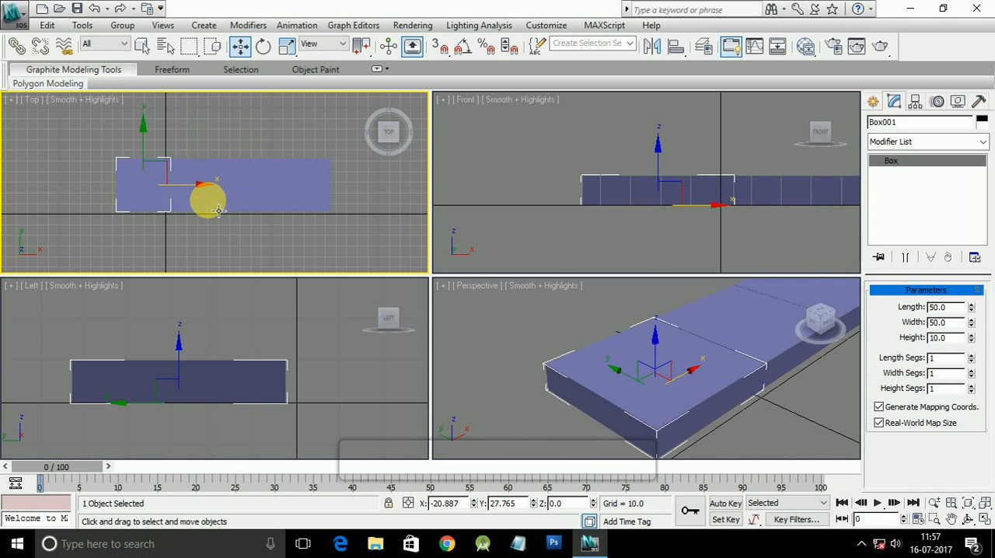
pyautogui.click(219, 207)
pyautogui.click(271, 207)
pyautogui.click(302, 202)
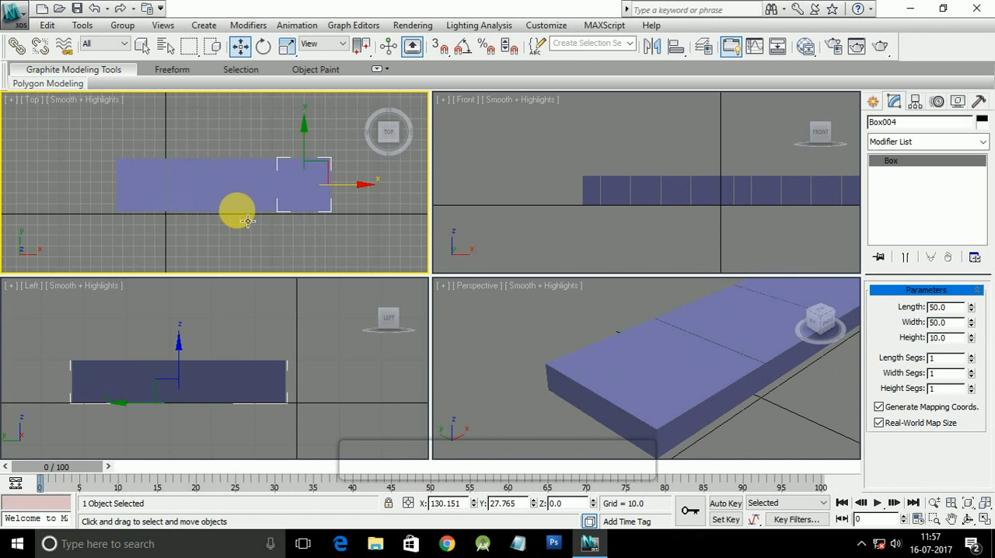
pyautogui.click(303, 240)
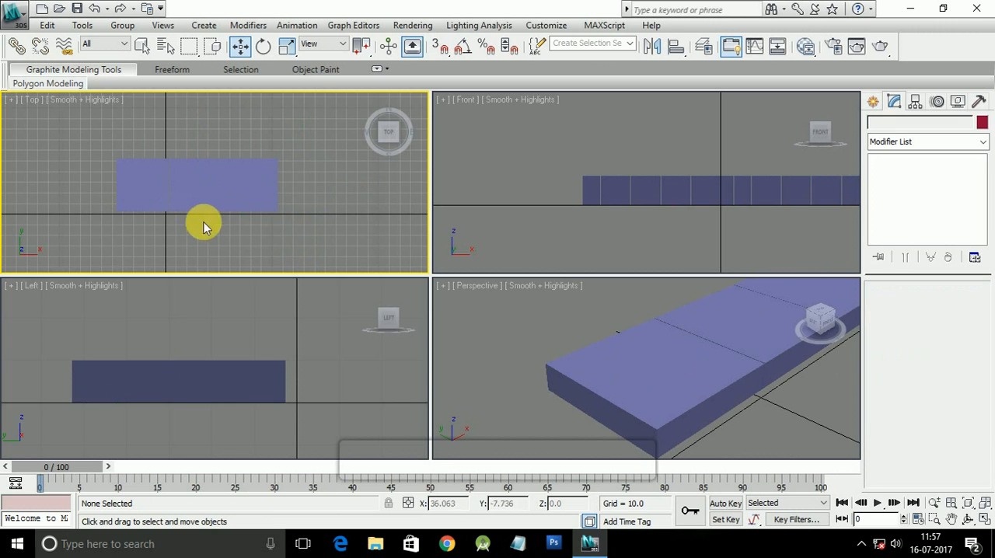
# Step: Select each of the three remaining boxes in turn in the Top view to check that they are separate objects
pyautogui.click(241, 183)
pyautogui.click(193, 187)
pyautogui.click(124, 191)
pyautogui.click(211, 201)
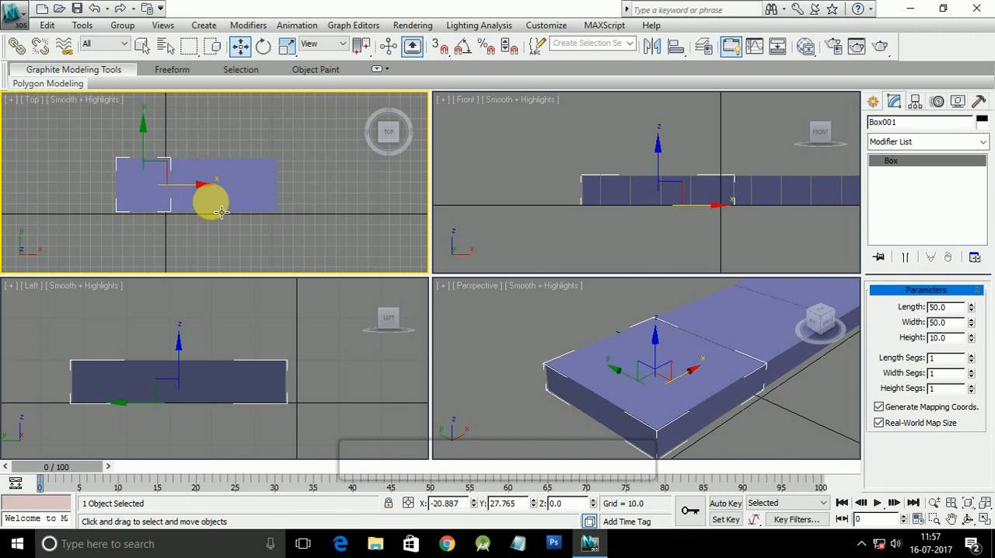
pyautogui.click(246, 203)
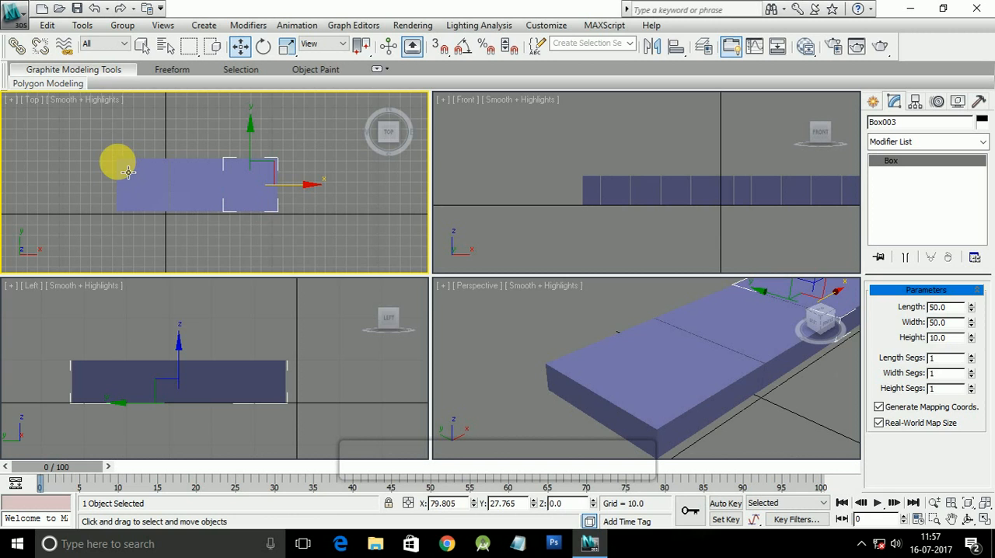
# Step: Select all three boxes together and group them under the name sofaset
pyautogui.click(111, 153)
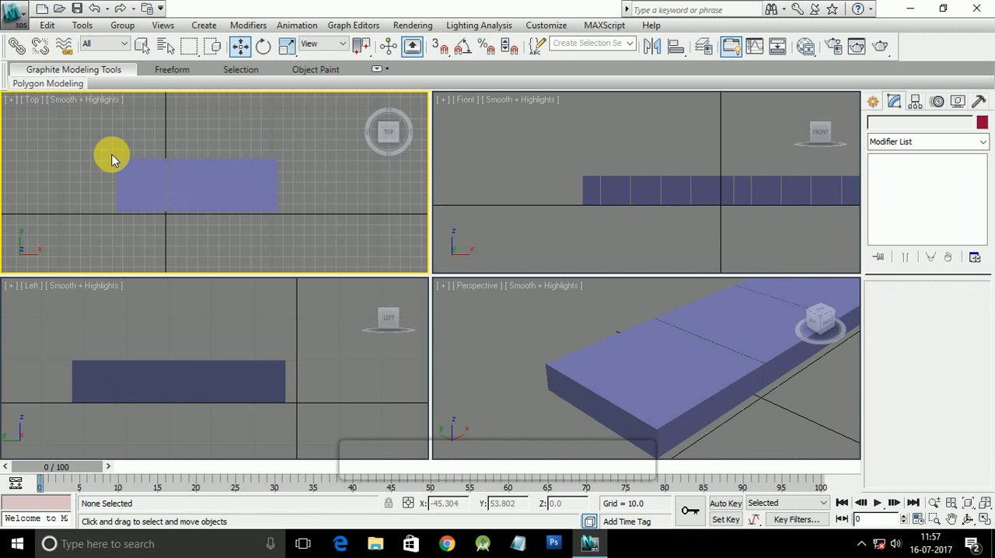
pyautogui.moveTo(93, 140)
pyautogui.mouseDown()
pyautogui.moveTo(156, 187)
pyautogui.moveTo(288, 222)
pyautogui.moveTo(296, 233)
pyautogui.moveTo(129, 170)
pyautogui.moveTo(100, 140)
pyautogui.moveTo(105, 152)
pyautogui.mouseUp()
pyautogui.click(289, 234)
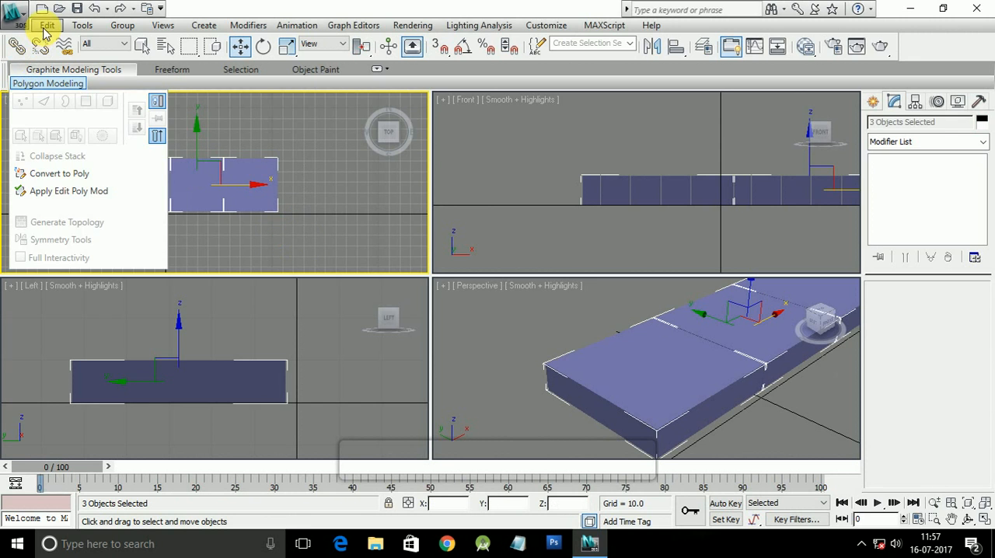
pyautogui.click(117, 27)
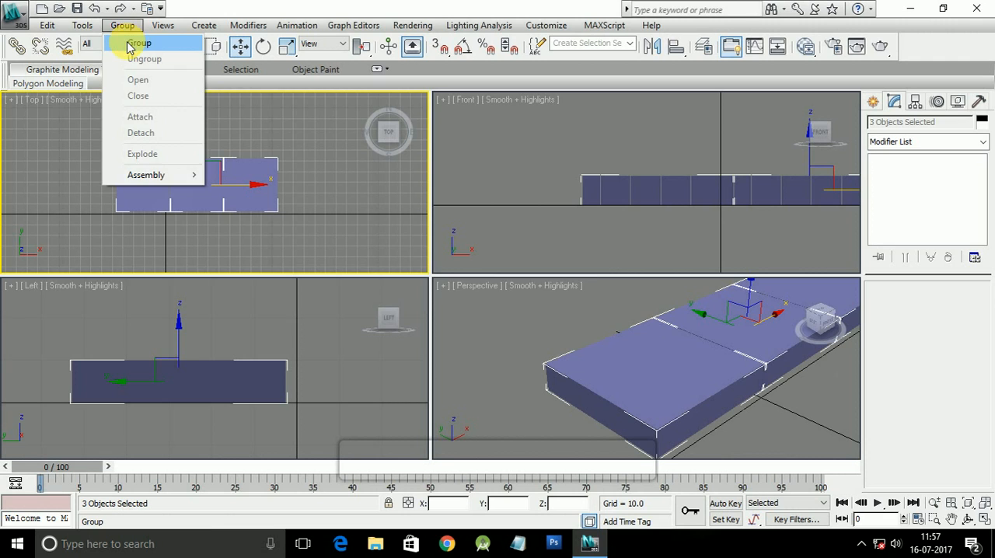
pyautogui.click(130, 45)
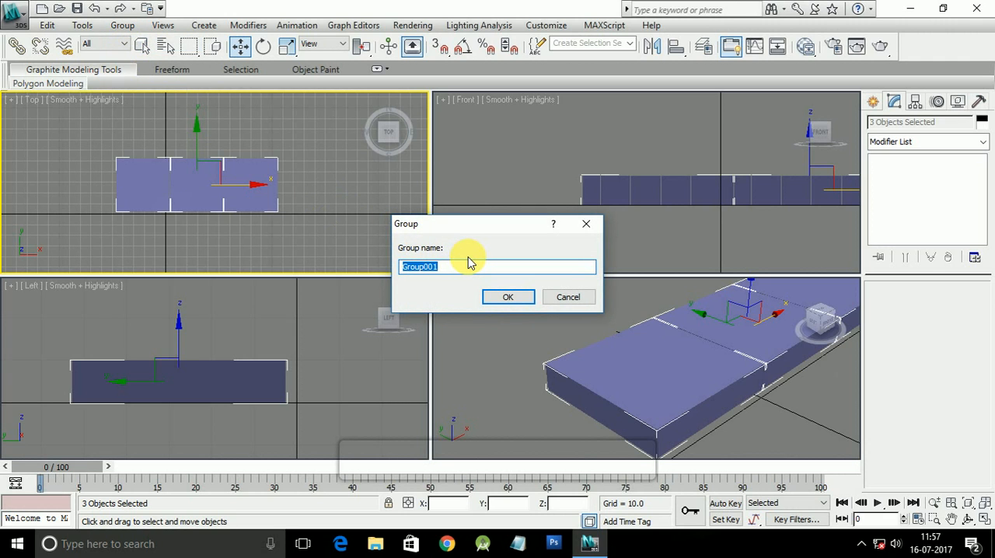
pyautogui.write('sofaset')
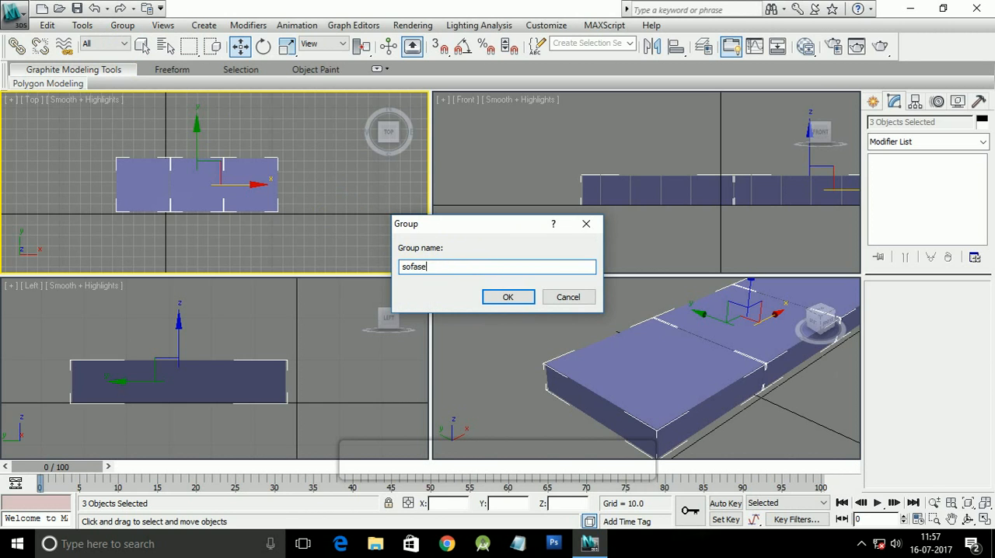
pyautogui.click(513, 297)
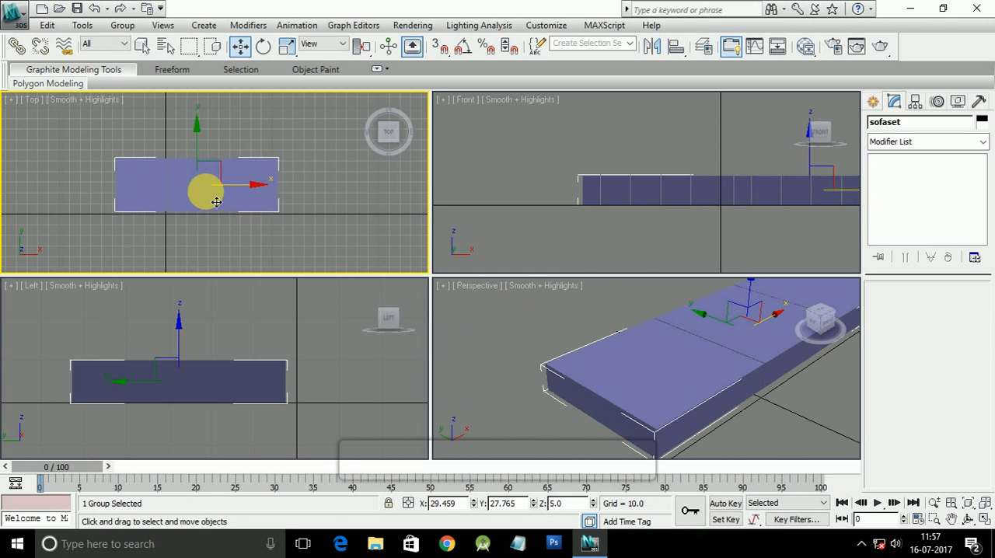
# Step: Move the sofaset group along X in the Top view to about X 4.3
pyautogui.moveTo(277, 204); pyautogui.dragTo(290, 197, button='middle')
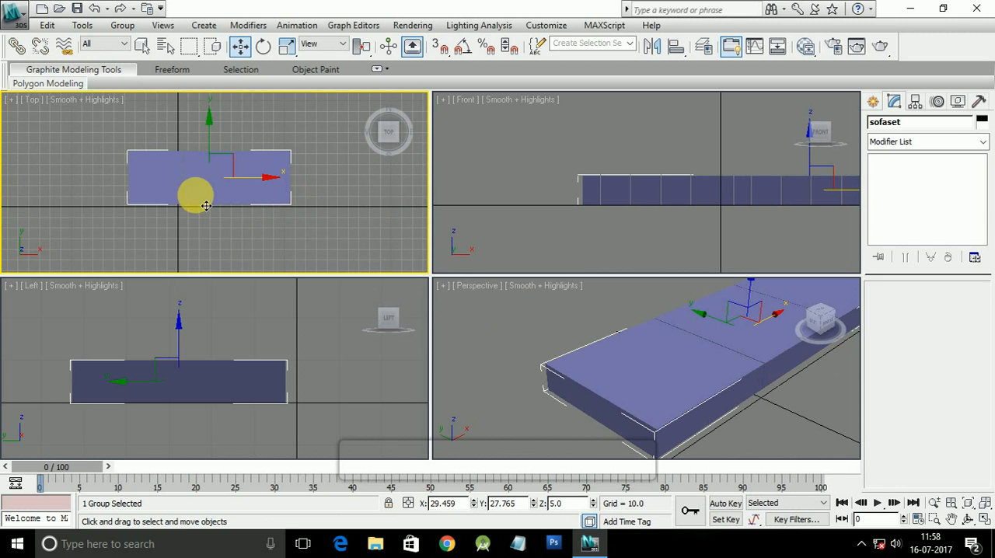
pyautogui.moveTo(274, 189); pyautogui.dragTo(212, 203)
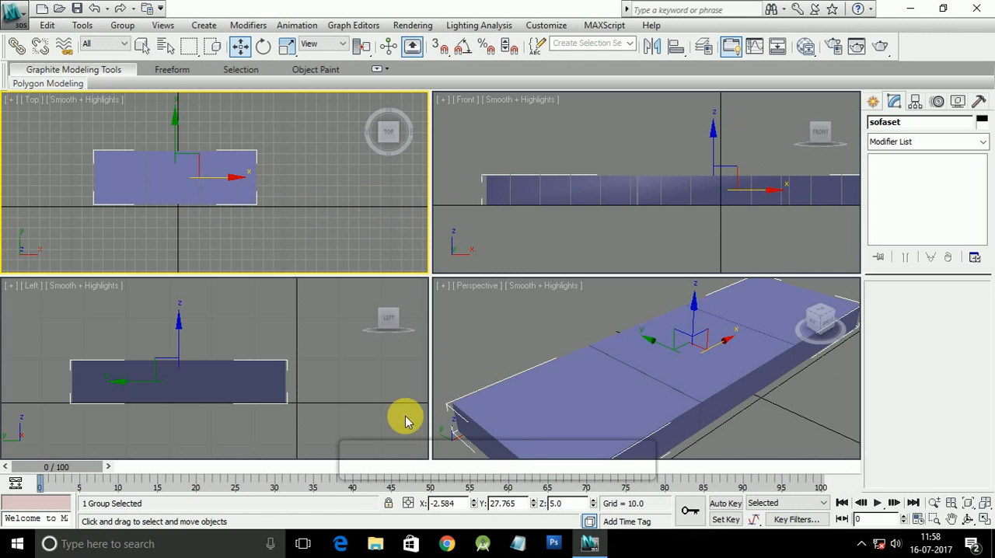
pyautogui.moveTo(191, 188); pyautogui.dragTo(199, 193)
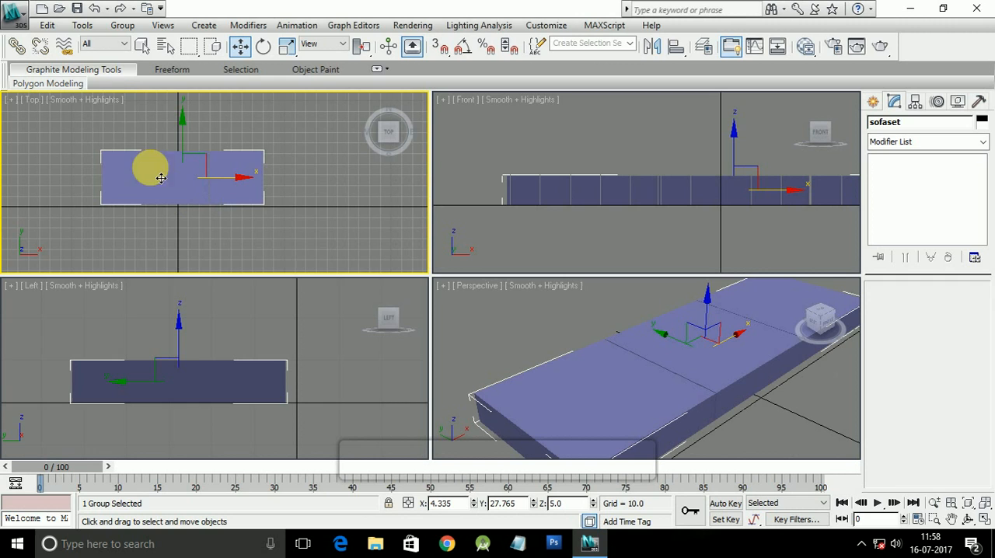
# Step: Ungroup sofaset and move the three selected boxes together about 22 units in negative X
pyautogui.click(121, 28)
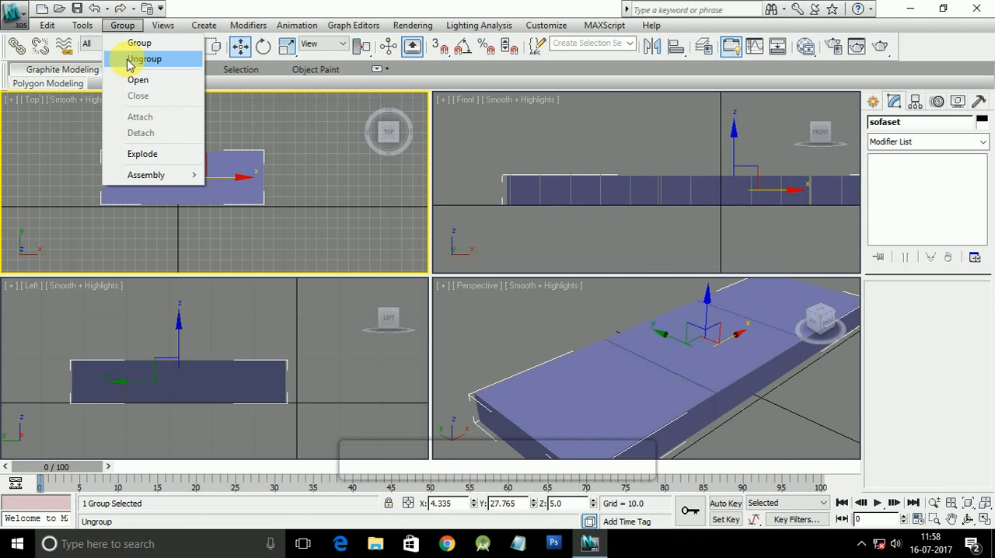
pyautogui.click(130, 62)
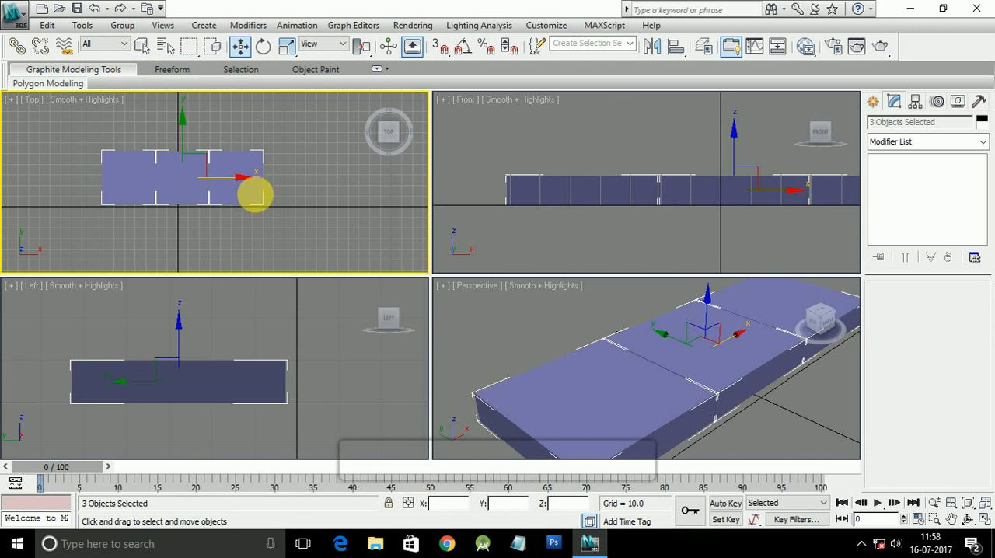
pyautogui.moveTo(249, 193); pyautogui.dragTo(191, 200)
pyautogui.click(122, 25)
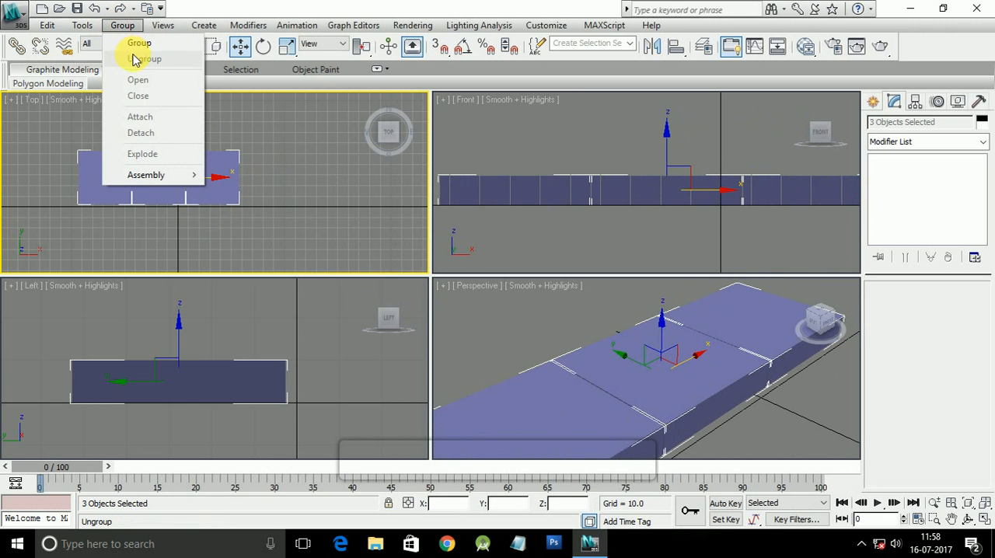
pyautogui.click(219, 173)
# Step: Select the ungrouped boxes one by one in the Top view to check that each is individually selectable again
pyautogui.click(165, 174)
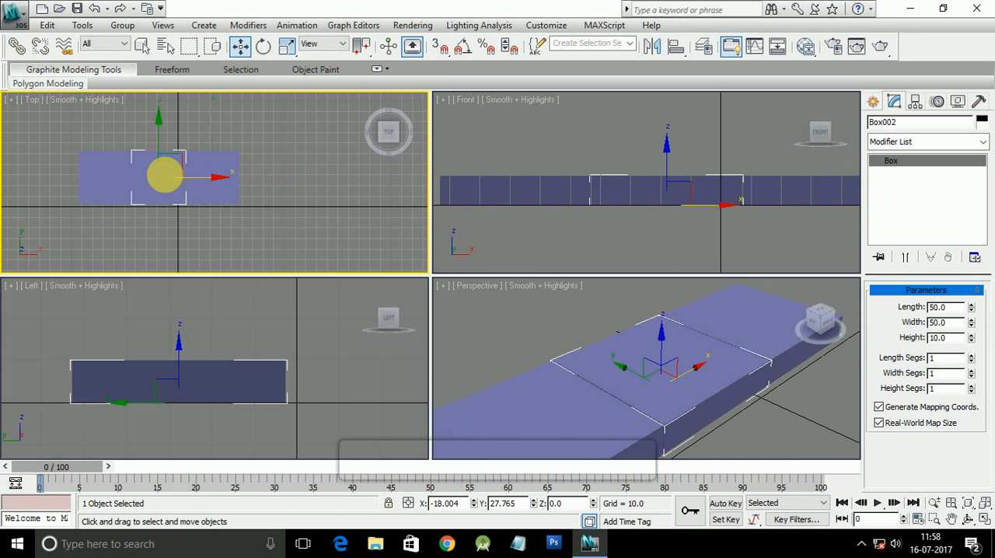
pyautogui.click(122, 190)
pyautogui.click(212, 197)
pyautogui.click(157, 196)
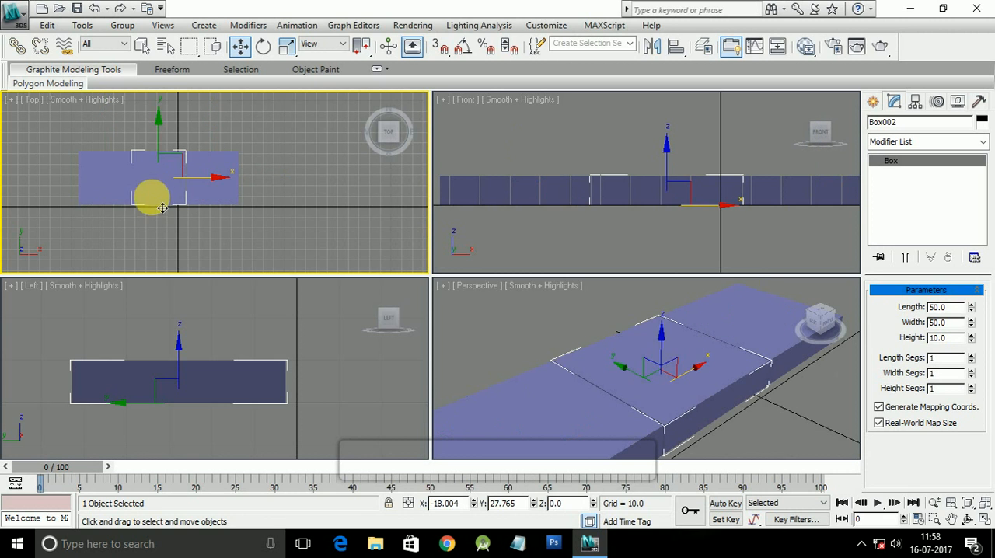
pyautogui.click(123, 201)
pyautogui.click(158, 195)
pyautogui.click(204, 195)
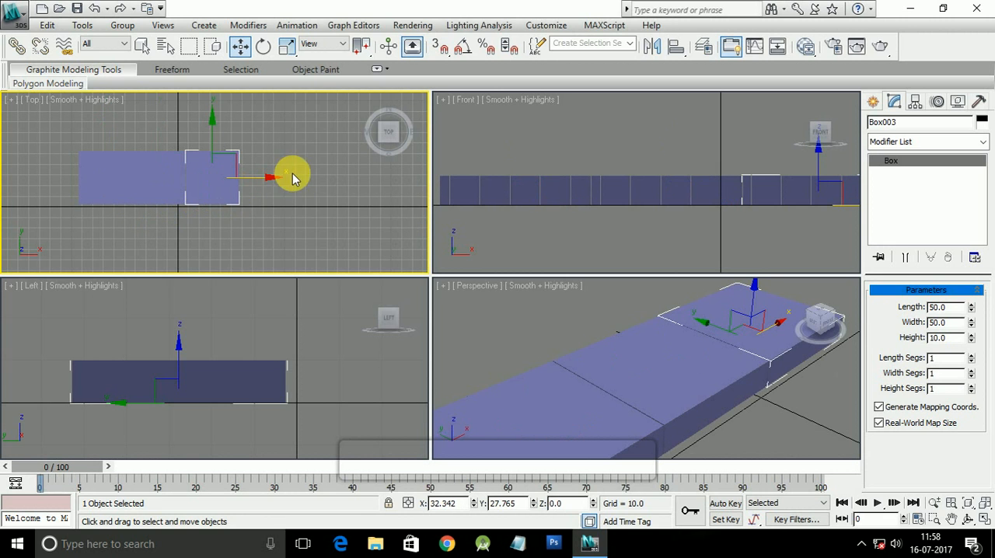
# Step: Try moving the box at the positive X end slightly along X and undo the move
pyautogui.moveTo(275, 178); pyautogui.dragTo(286, 177)
pyautogui.hotkey('ctrl', 'z')
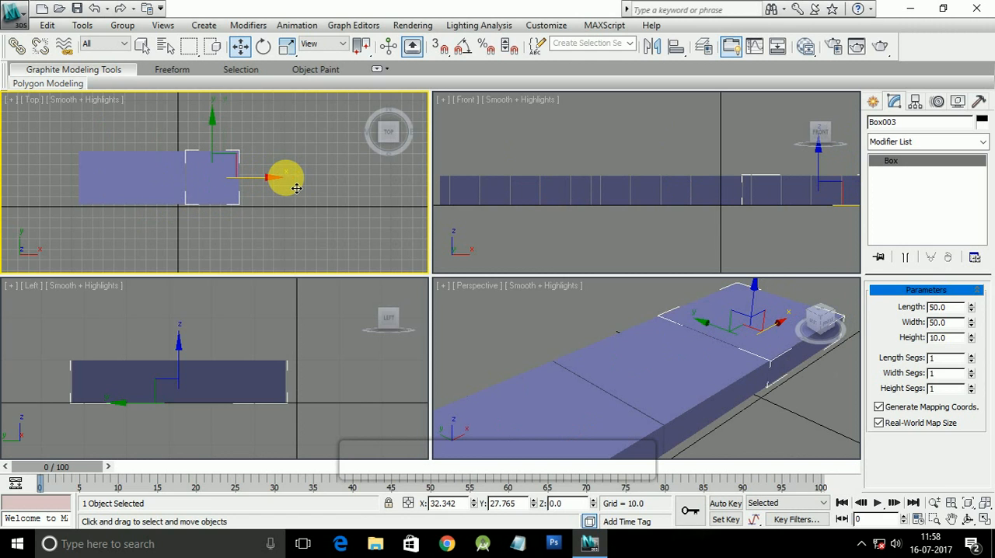
pyautogui.press('alt')
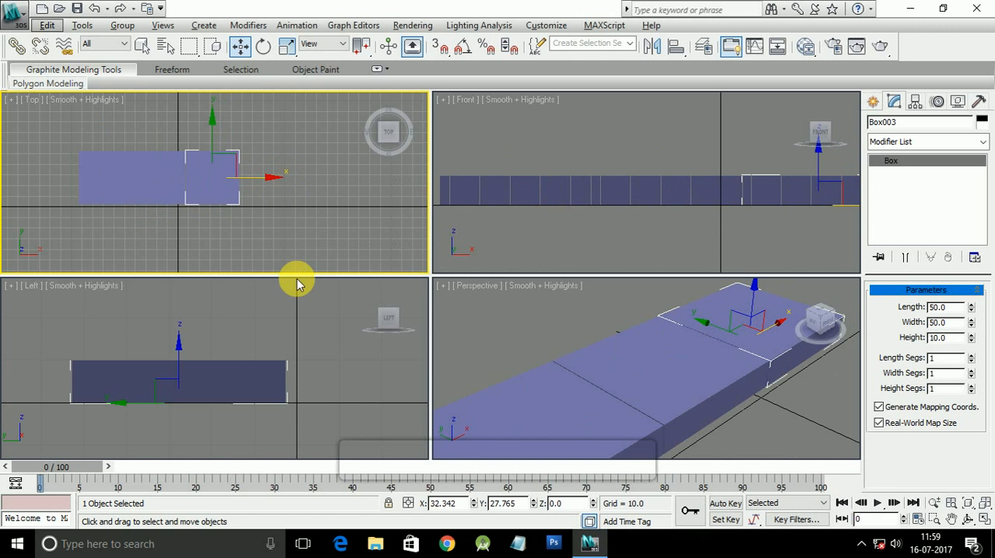
# Step: Examine the row again by selecting its first, last and middle box individually in the Top view
pyautogui.moveTo(216, 218); pyautogui.dragTo(241, 221, button='middle')
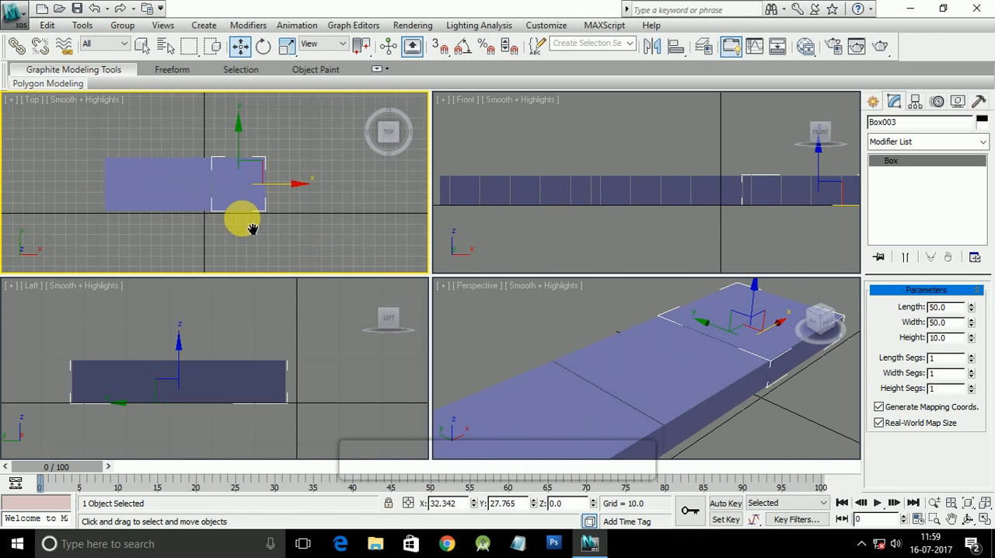
pyautogui.click(166, 203)
pyautogui.click(124, 200)
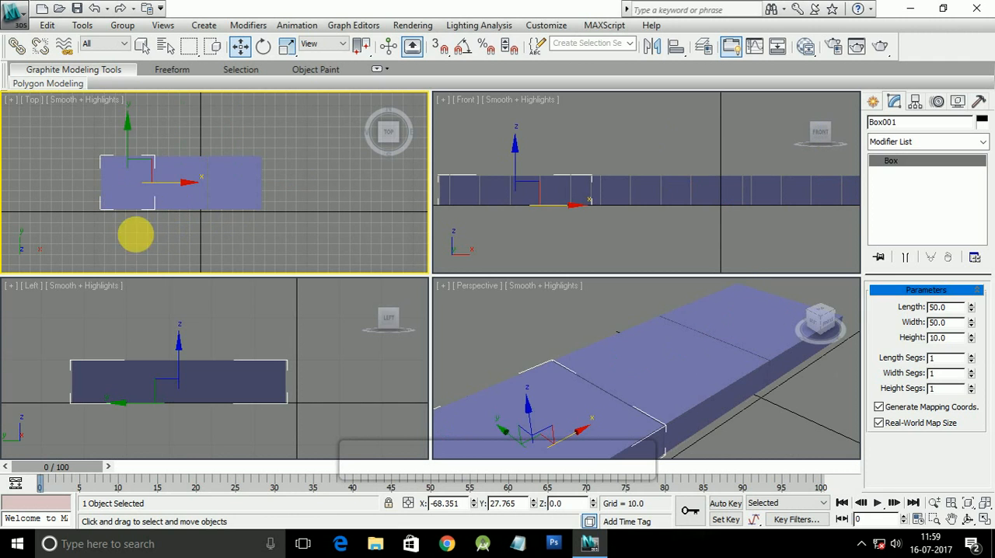
pyautogui.click(238, 194)
pyautogui.click(169, 202)
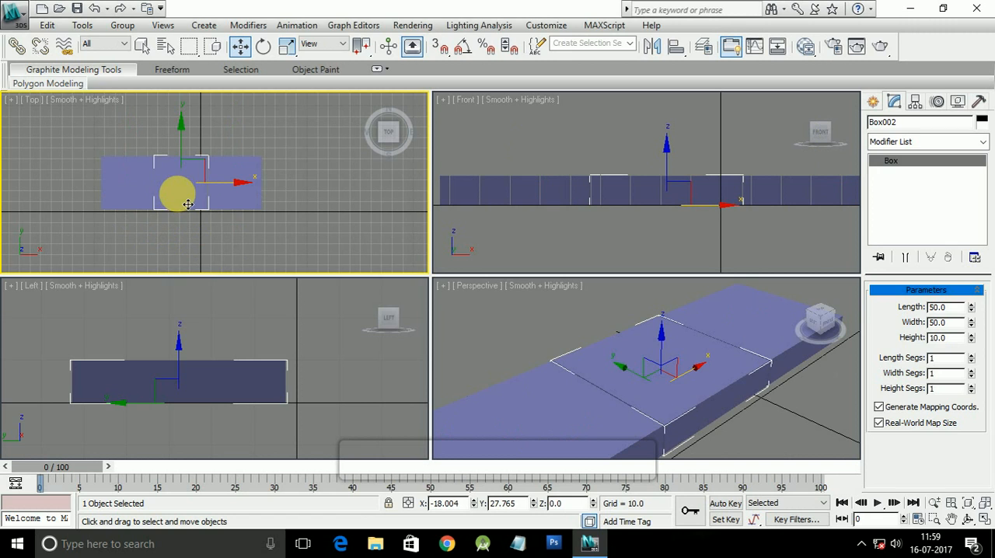
pyautogui.click(175, 183)
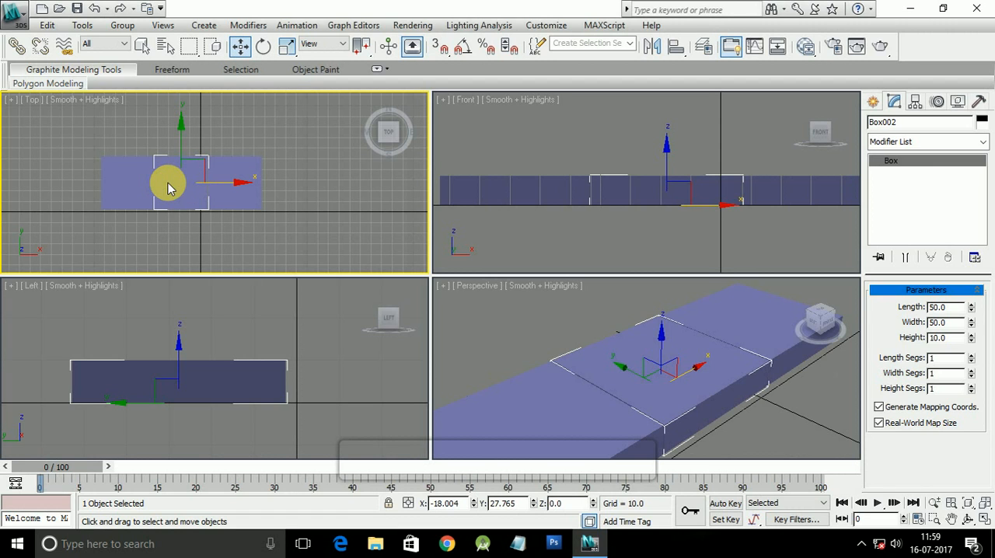
pyautogui.click(168, 182)
pyautogui.rightClick(168, 183)
pyautogui.click(168, 182)
pyautogui.click(168, 183)
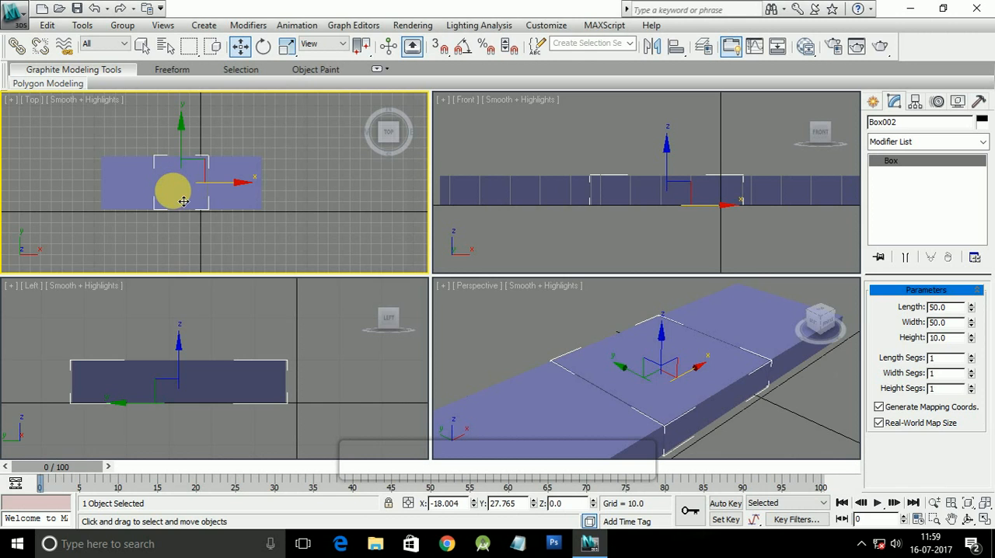
pyautogui.click(190, 203)
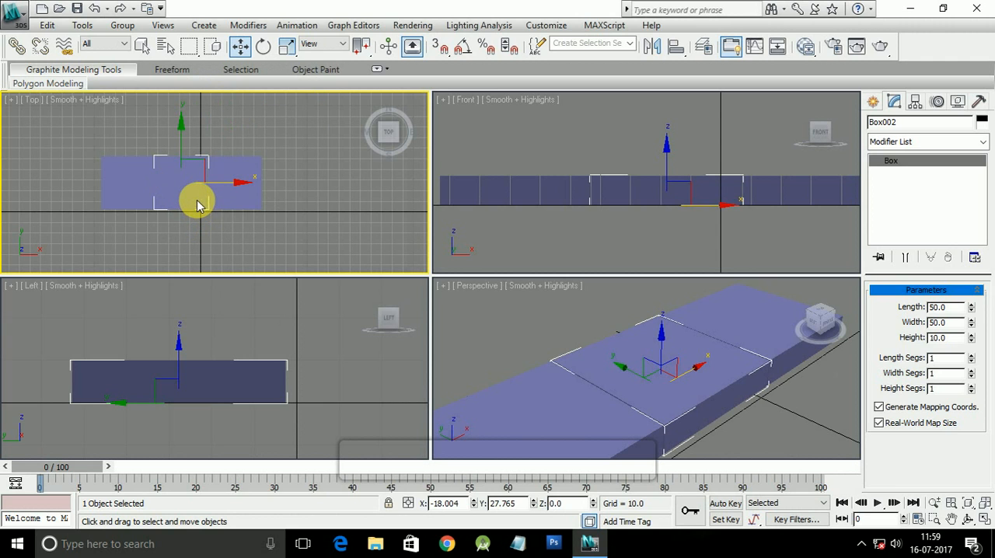
pyautogui.click(197, 201)
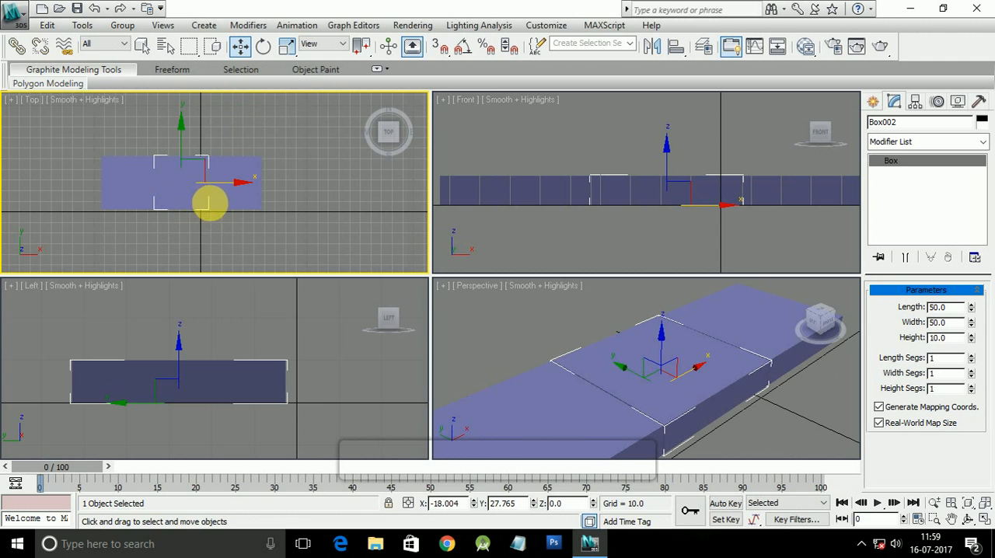
# Step: Select the box at the row's positive X end and the middle box alternately, using the Top and Perspective views
pyautogui.click(237, 200)
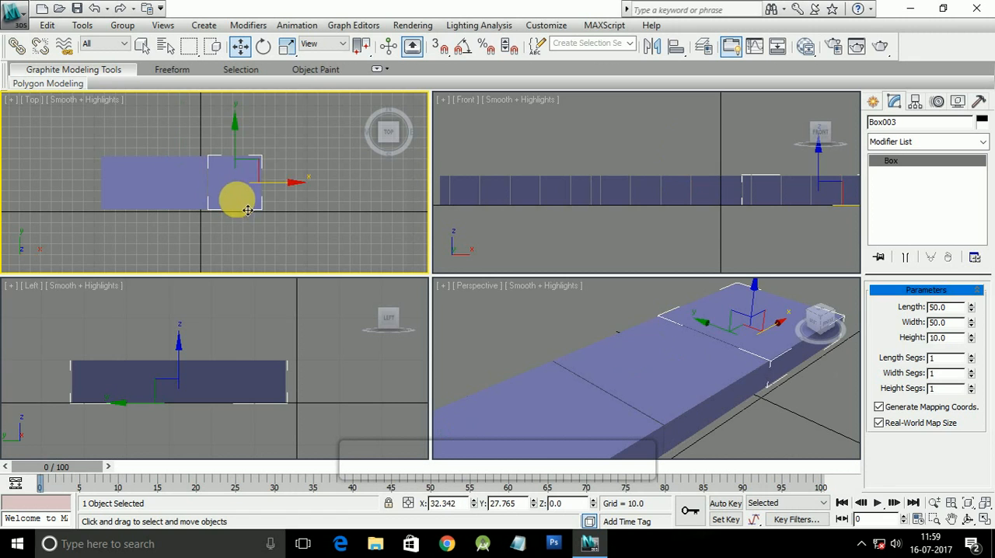
pyautogui.rightClick(681, 377)
pyautogui.click(680, 375)
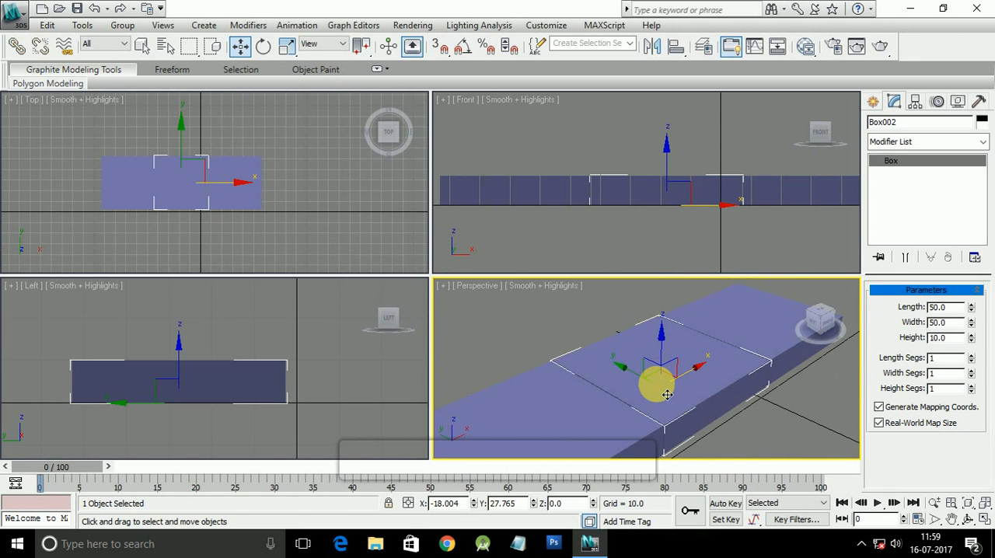
pyautogui.rightClick(196, 208)
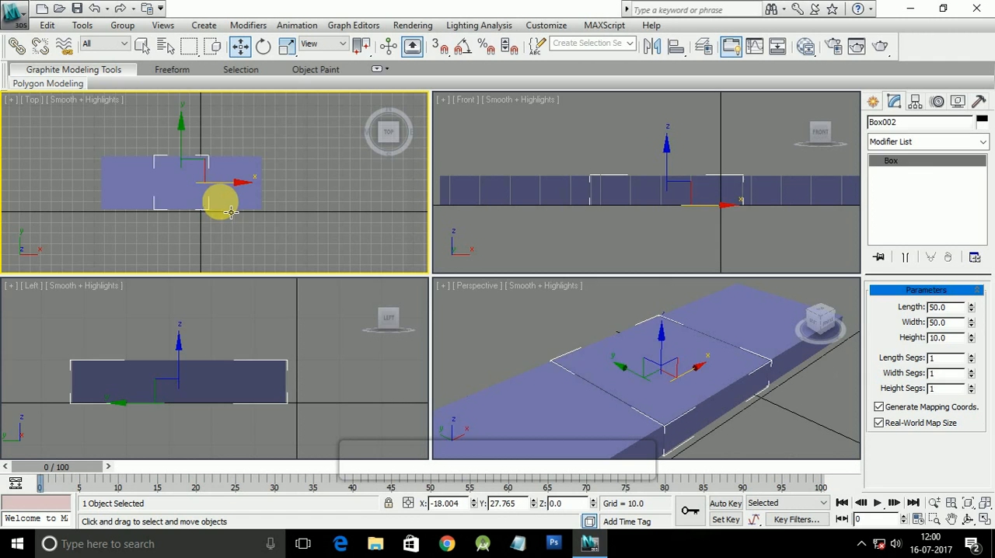
pyautogui.keyDown('shift'); pyautogui.moveTo(231, 212); pyautogui.dragTo(284, 212); pyautogui.keyUp('shift')
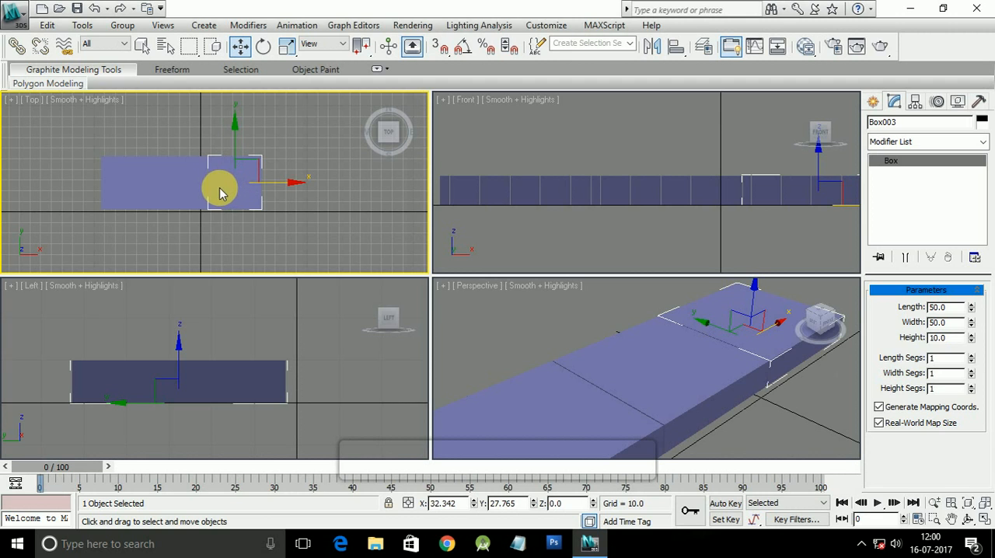
# Step: Try deleting the middle box of the row, and undo the deletion
pyautogui.click(196, 196)
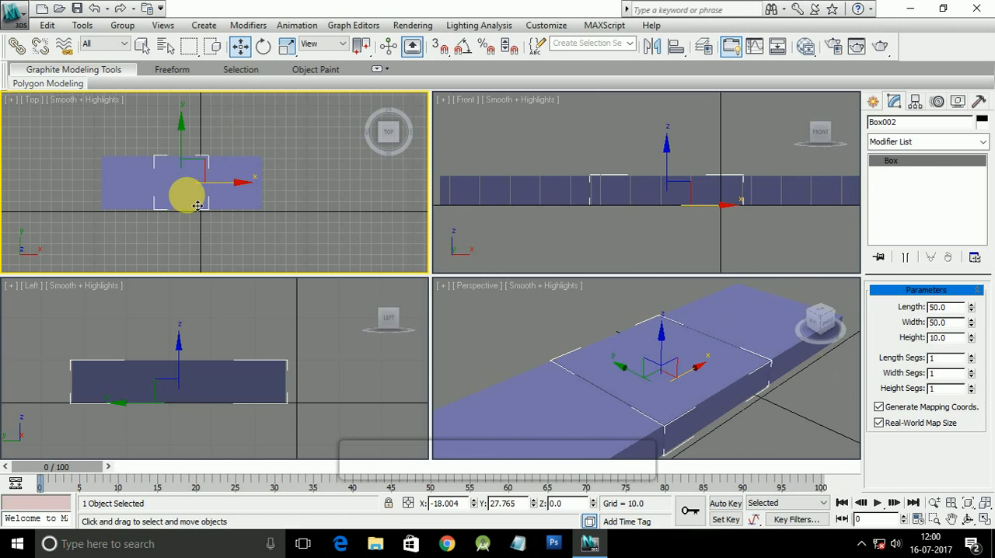
pyautogui.press('Delete')
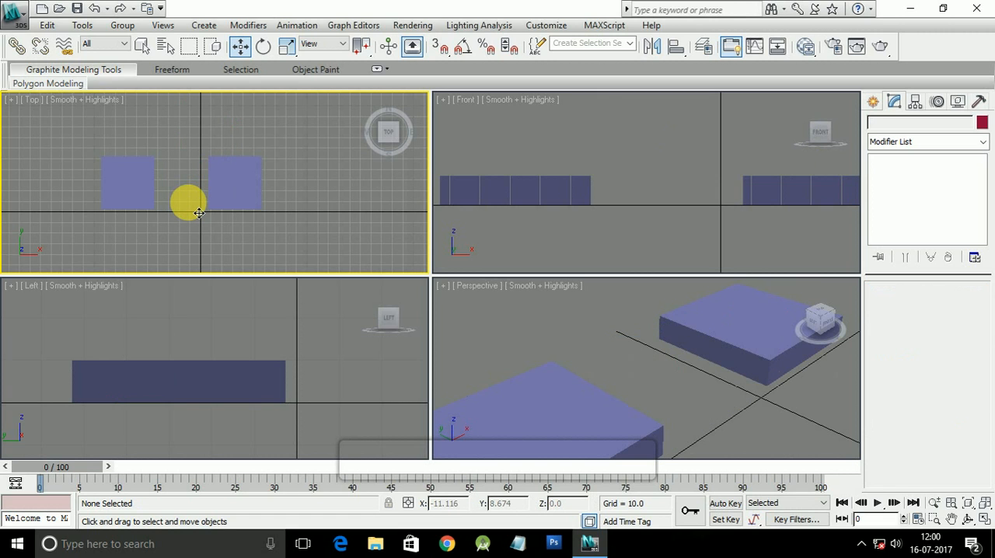
pyautogui.click(200, 213)
pyautogui.hotkey('ctrl', 'z')
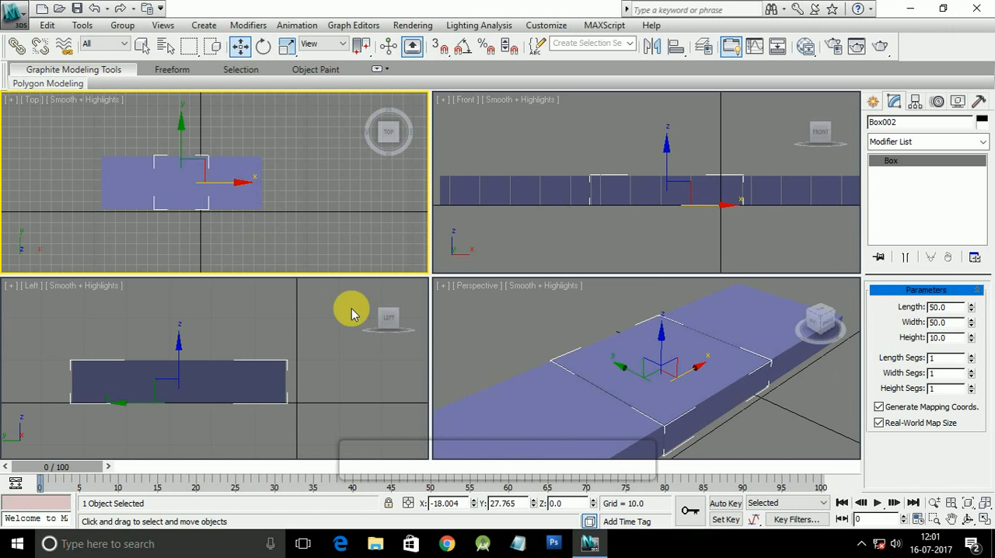
# Step: Check the three boxes by selecting them individually in the Top view, finishing with the one at the positive X end
pyautogui.click(238, 204)
pyautogui.click(177, 199)
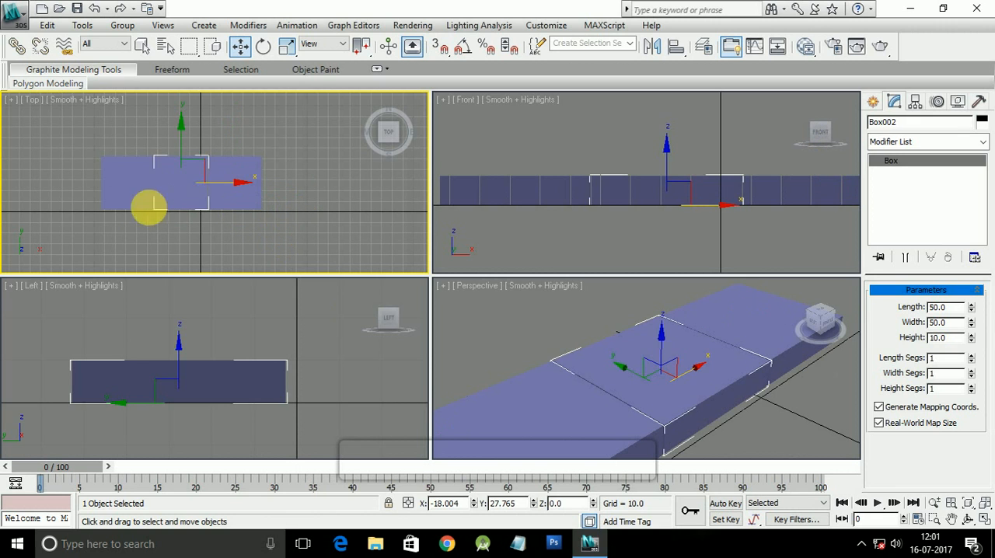
pyautogui.click(125, 200)
pyautogui.click(183, 208)
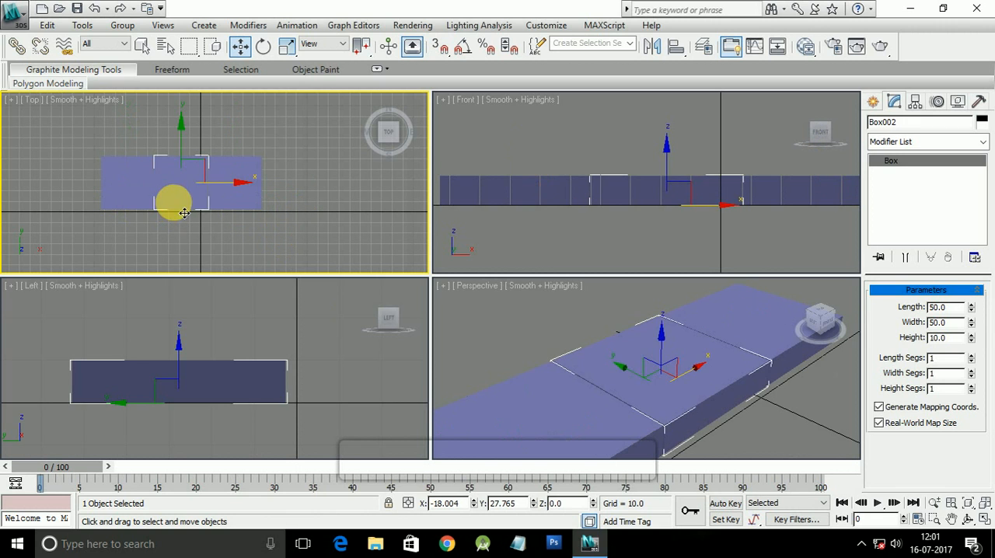
pyautogui.click(238, 211)
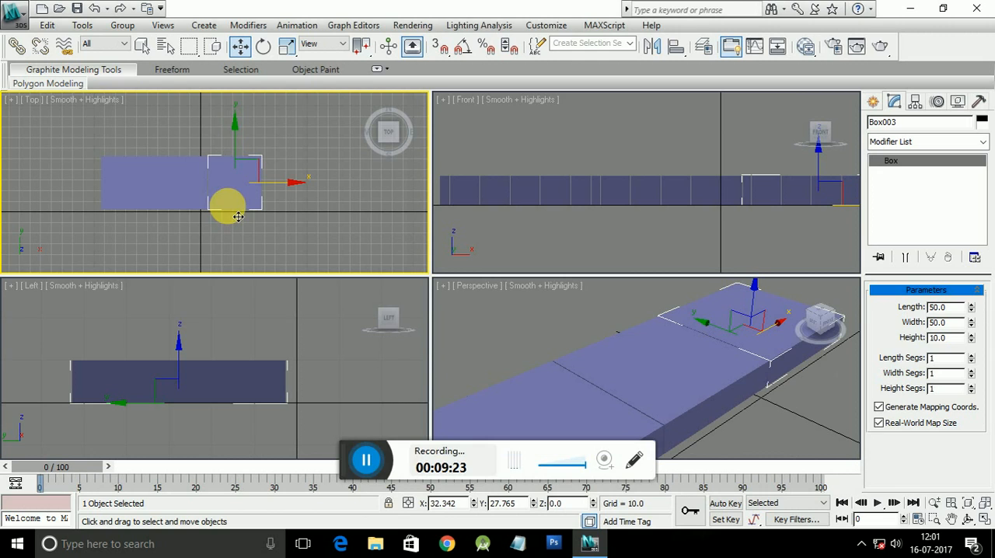